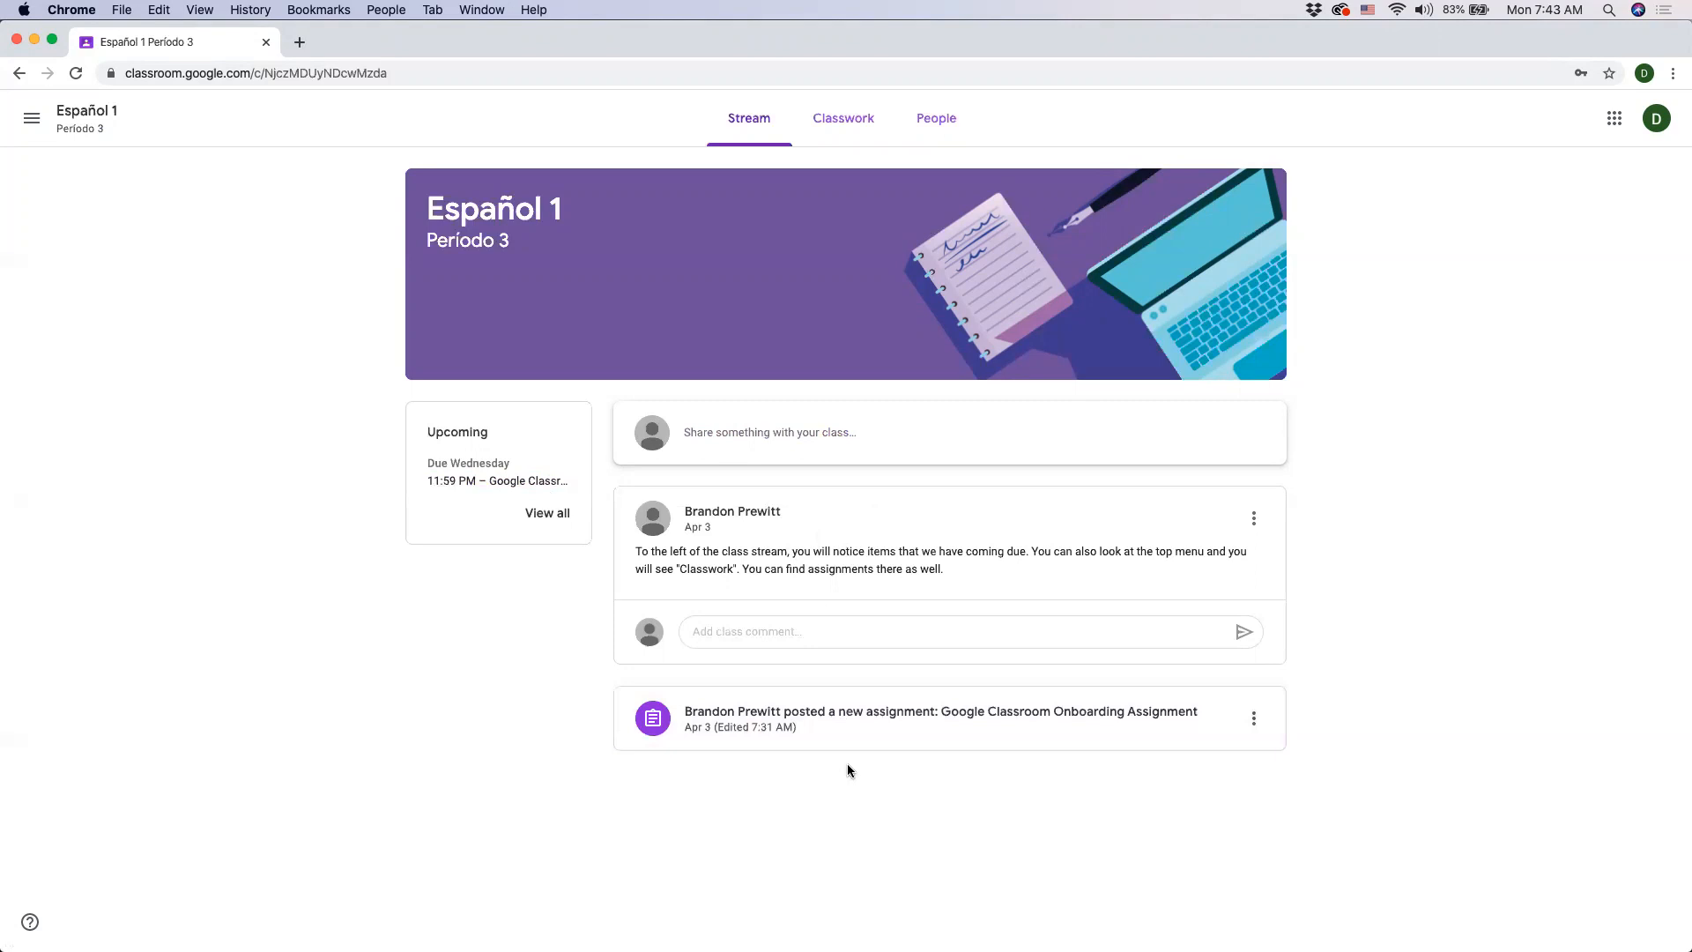
- Examine the class stream's post box and the upcoming assignment item, returning to the stream
click(943, 428)
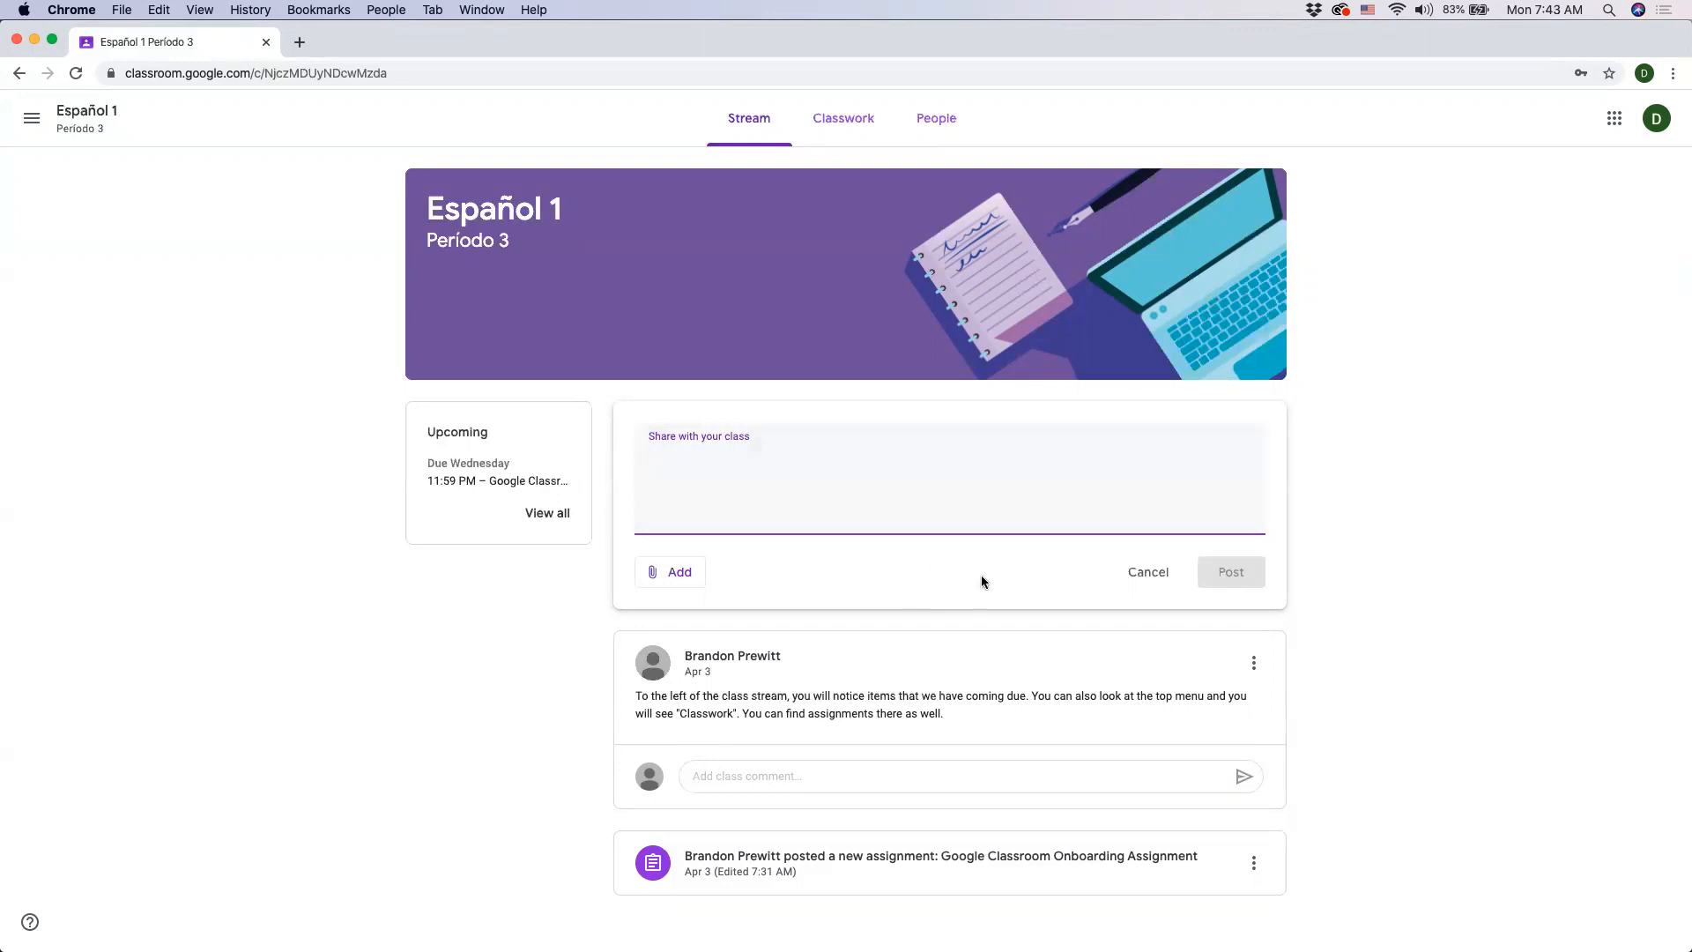
click(1144, 577)
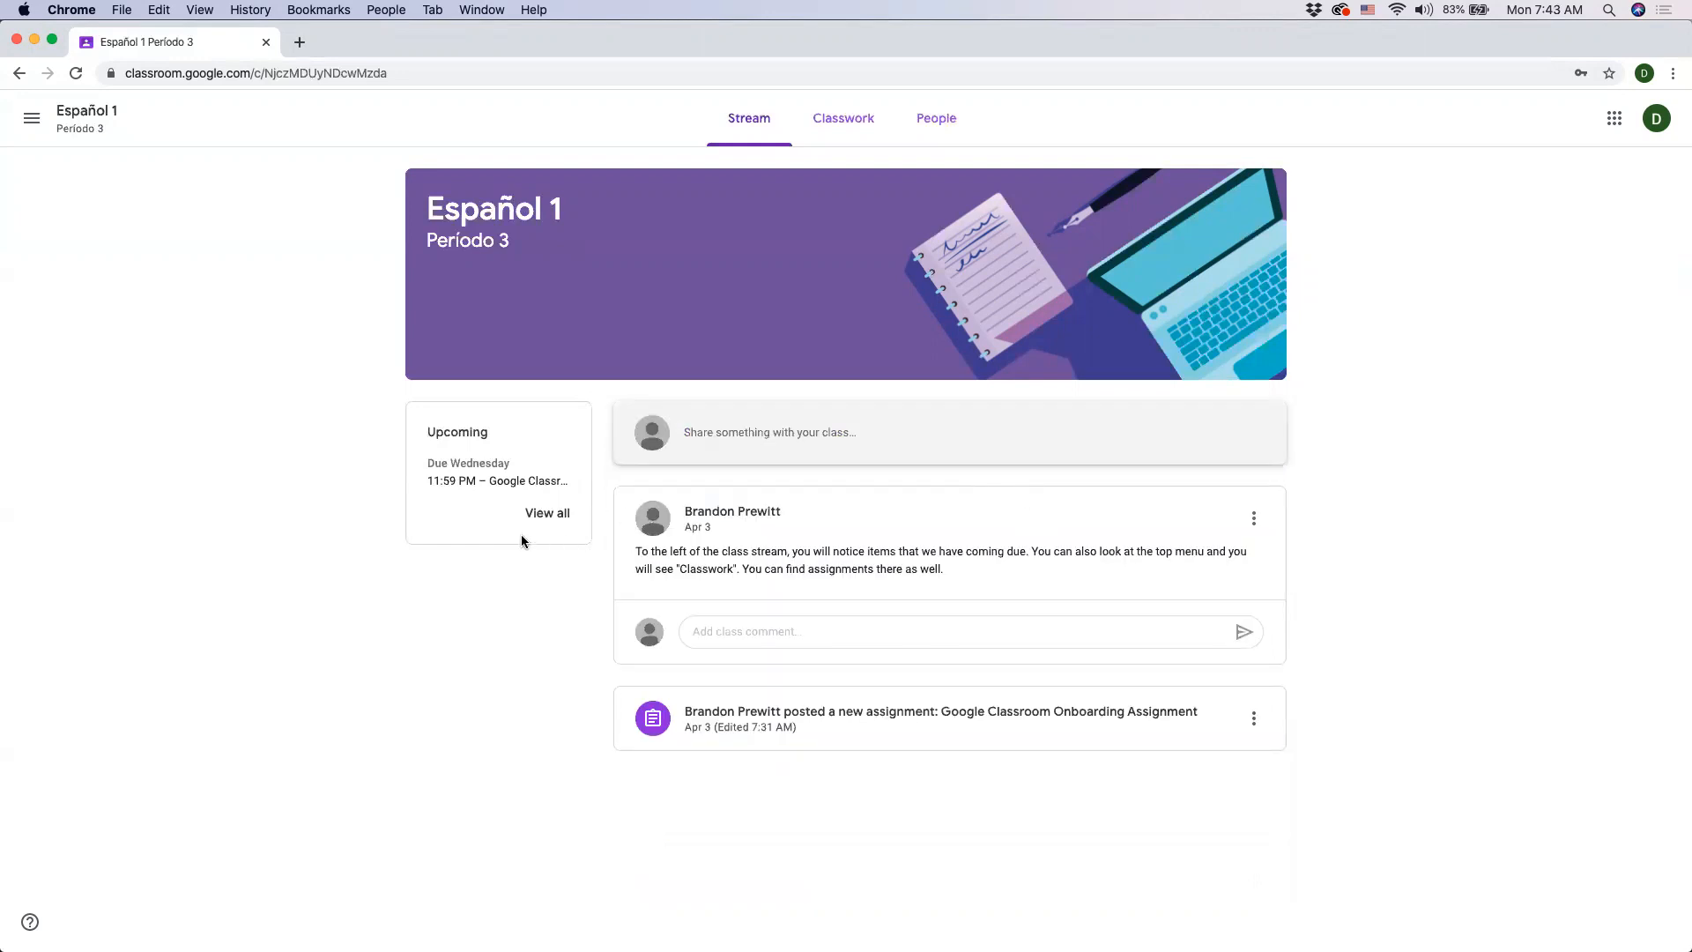
click(496, 484)
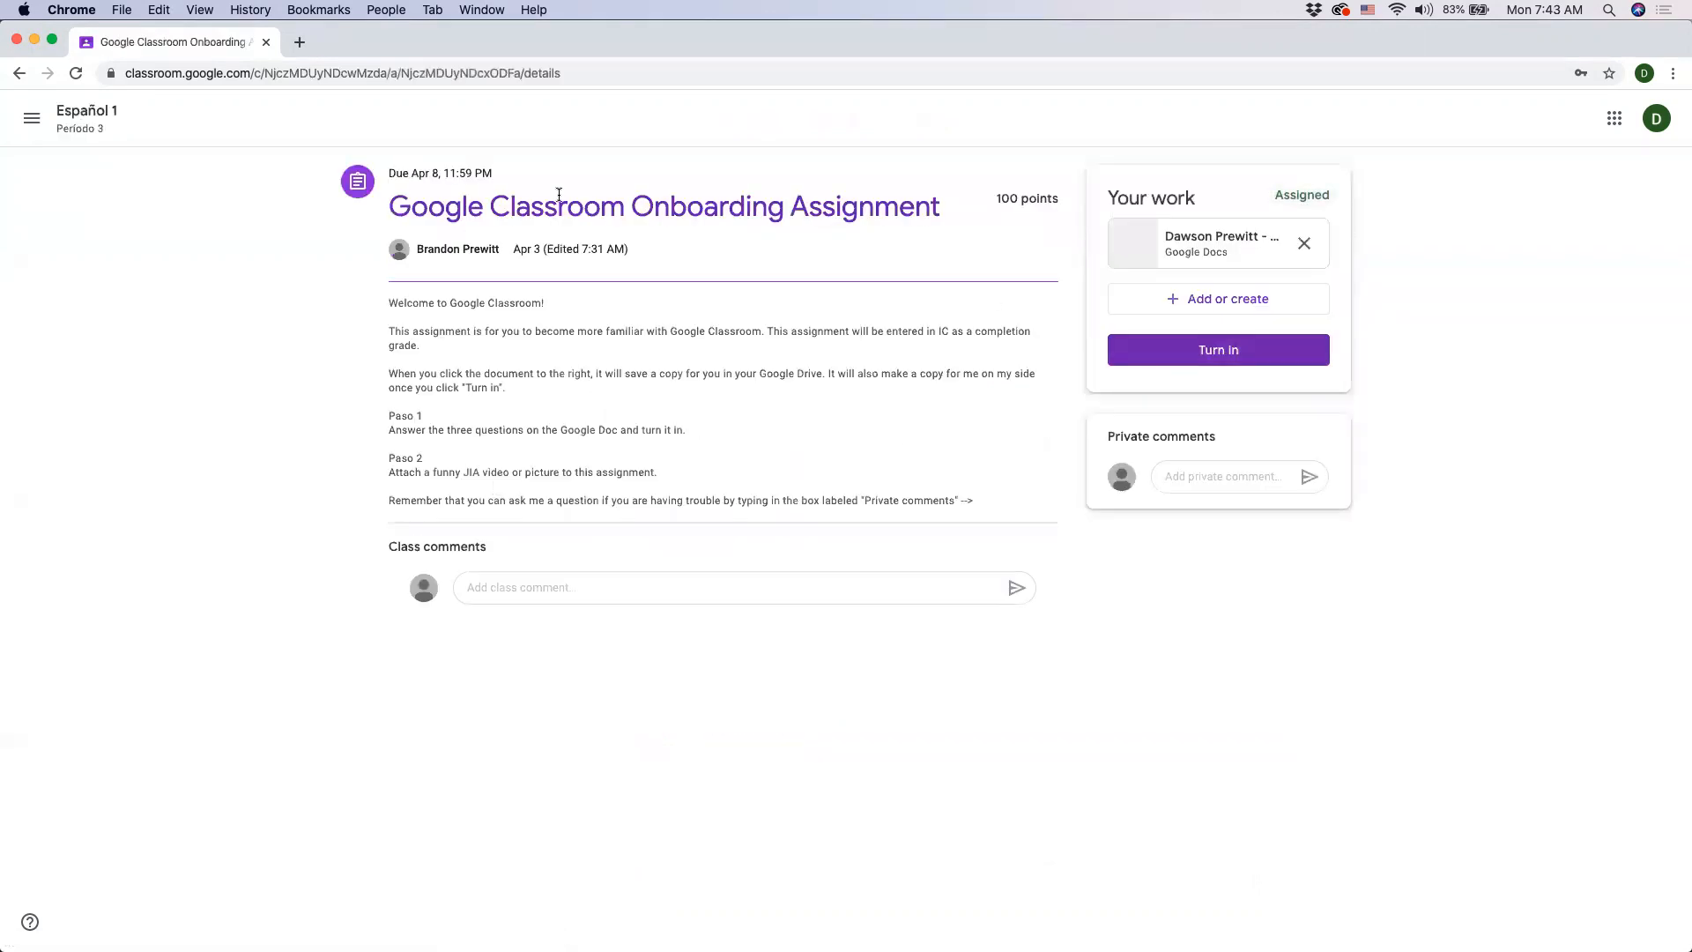
click(20, 73)
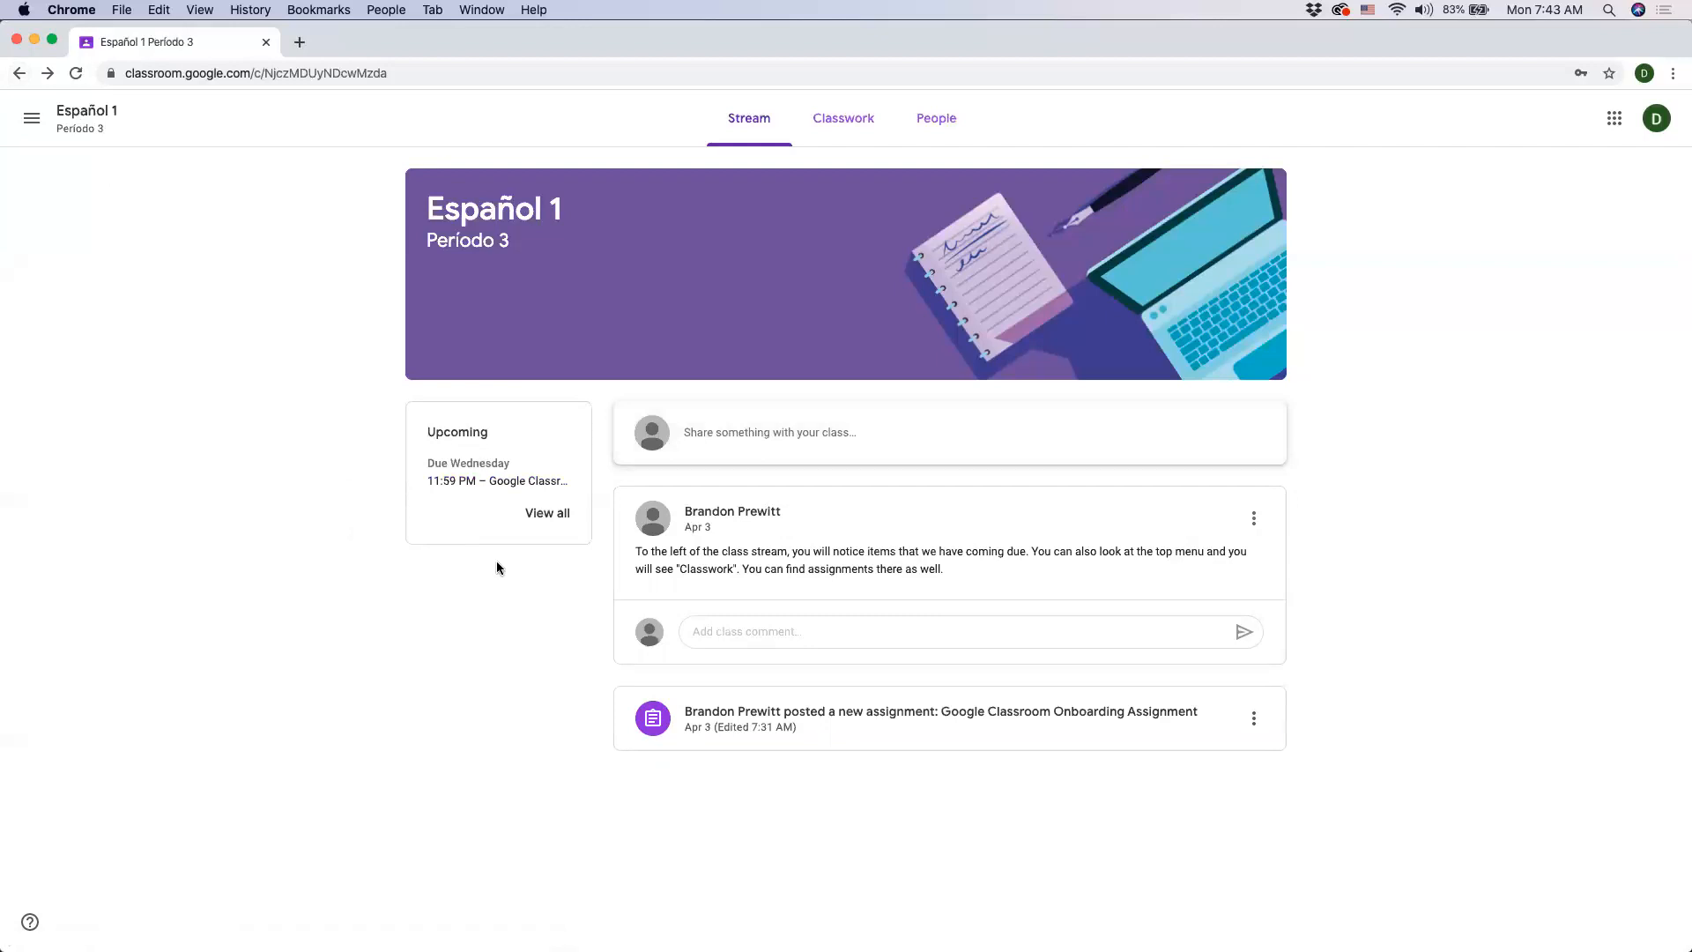
- Open the class Google Calendar from Classwork, review the week's assignments, and close its tab
click(854, 121)
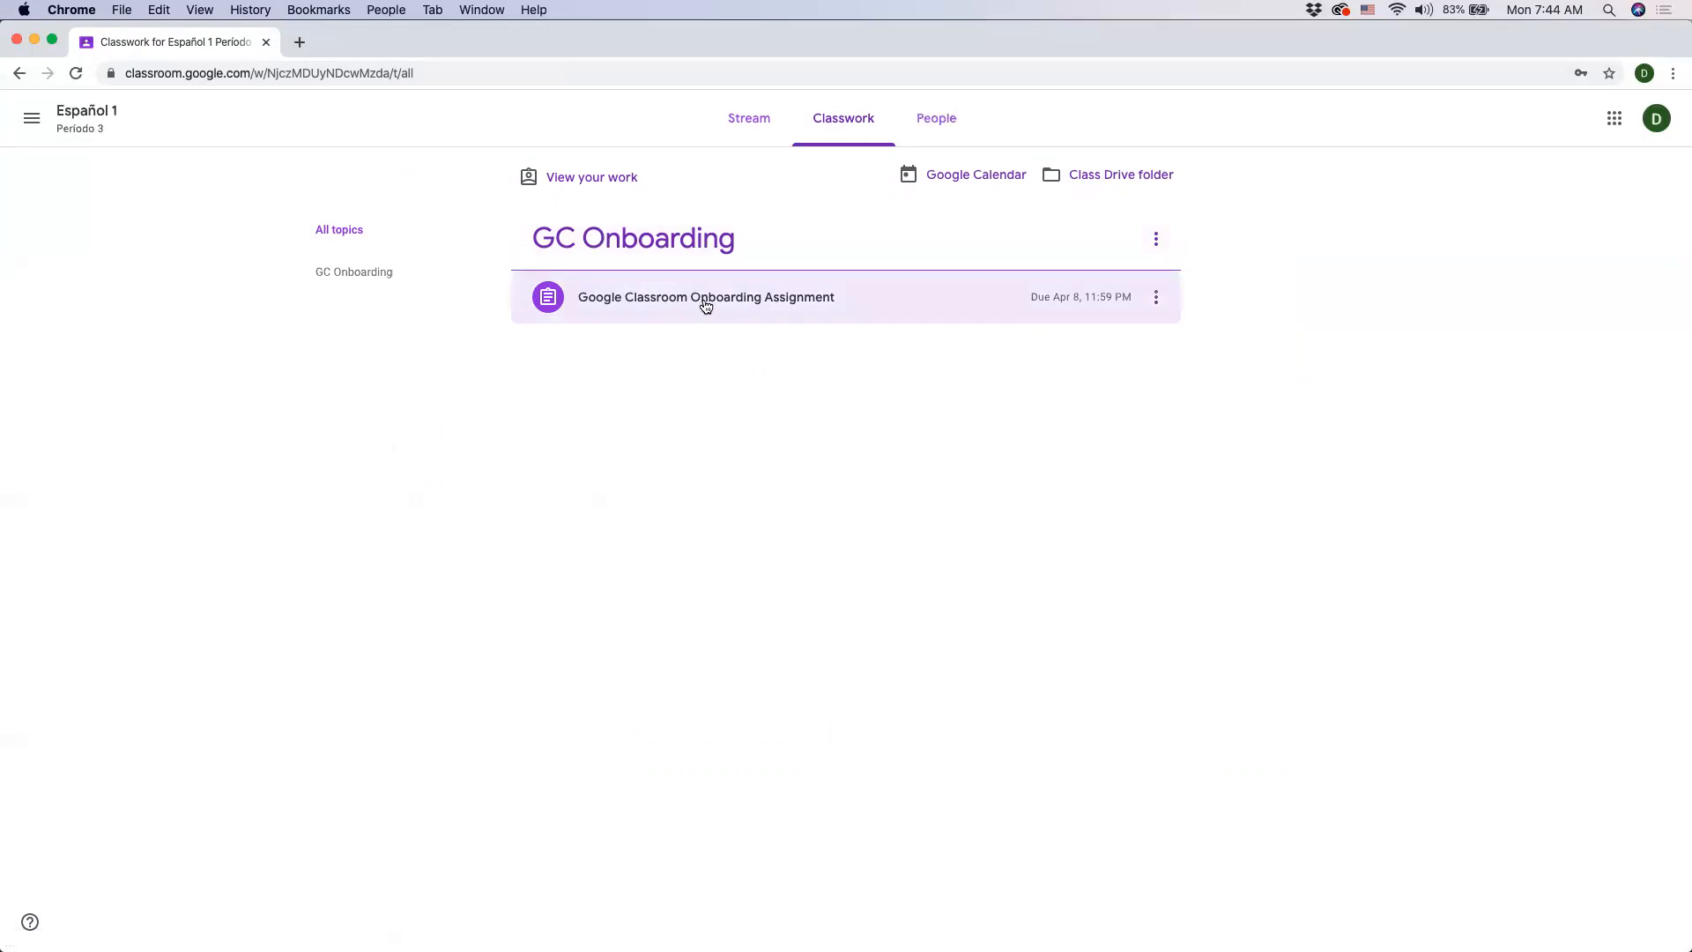
click(950, 177)
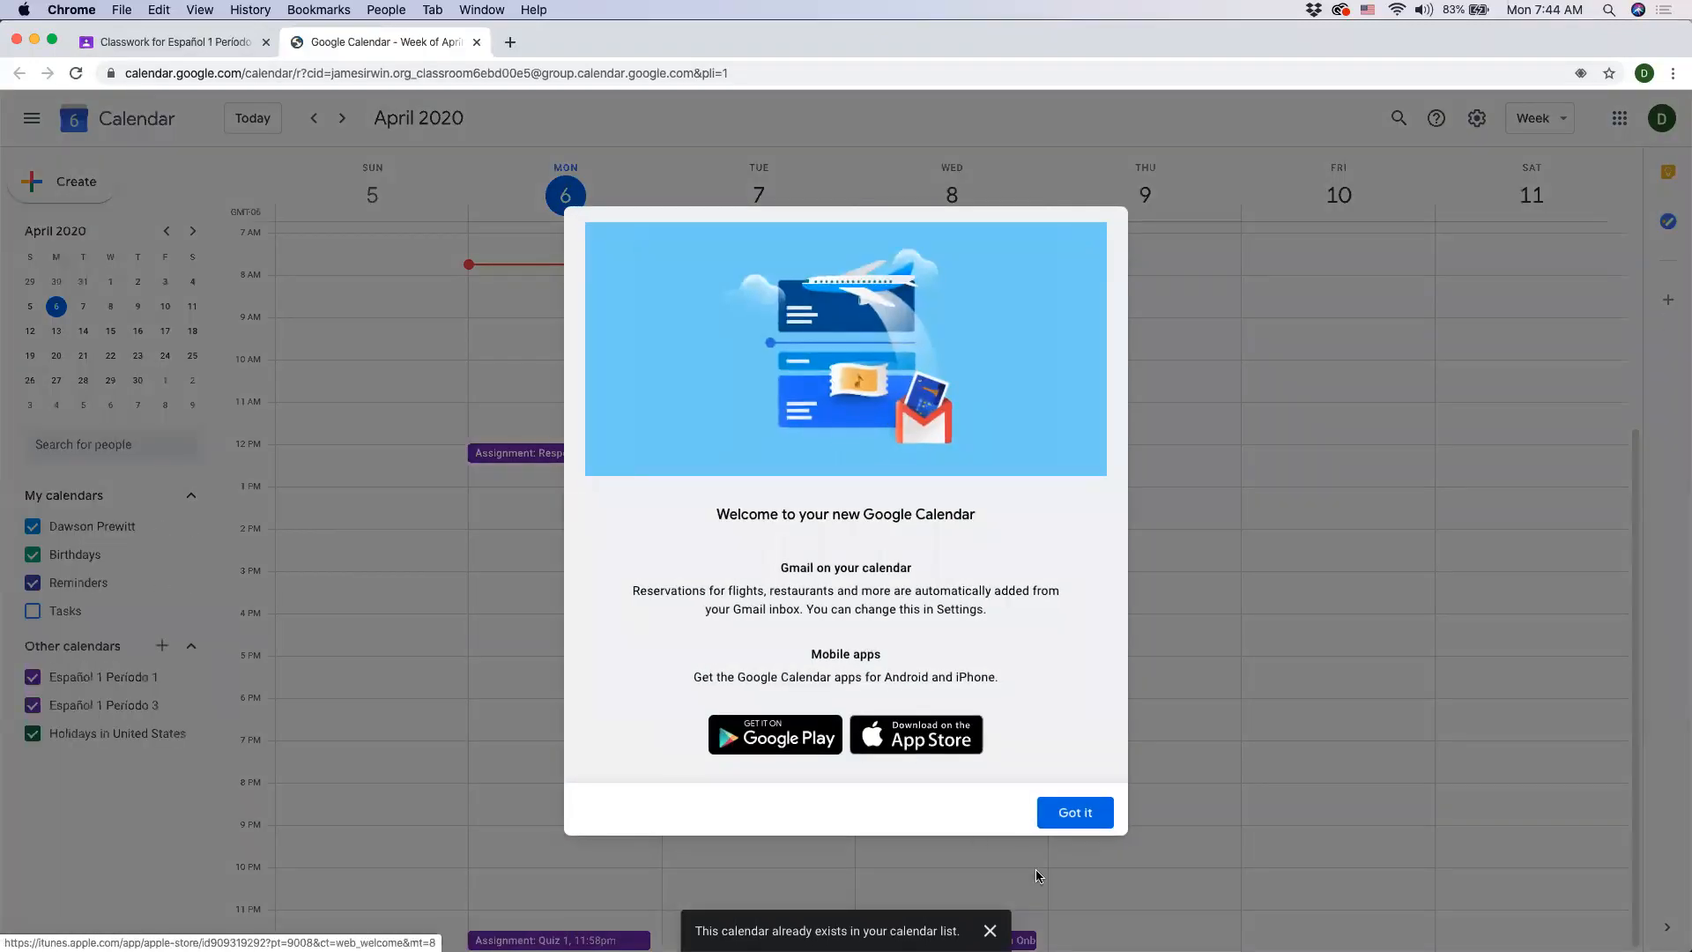
click(1073, 813)
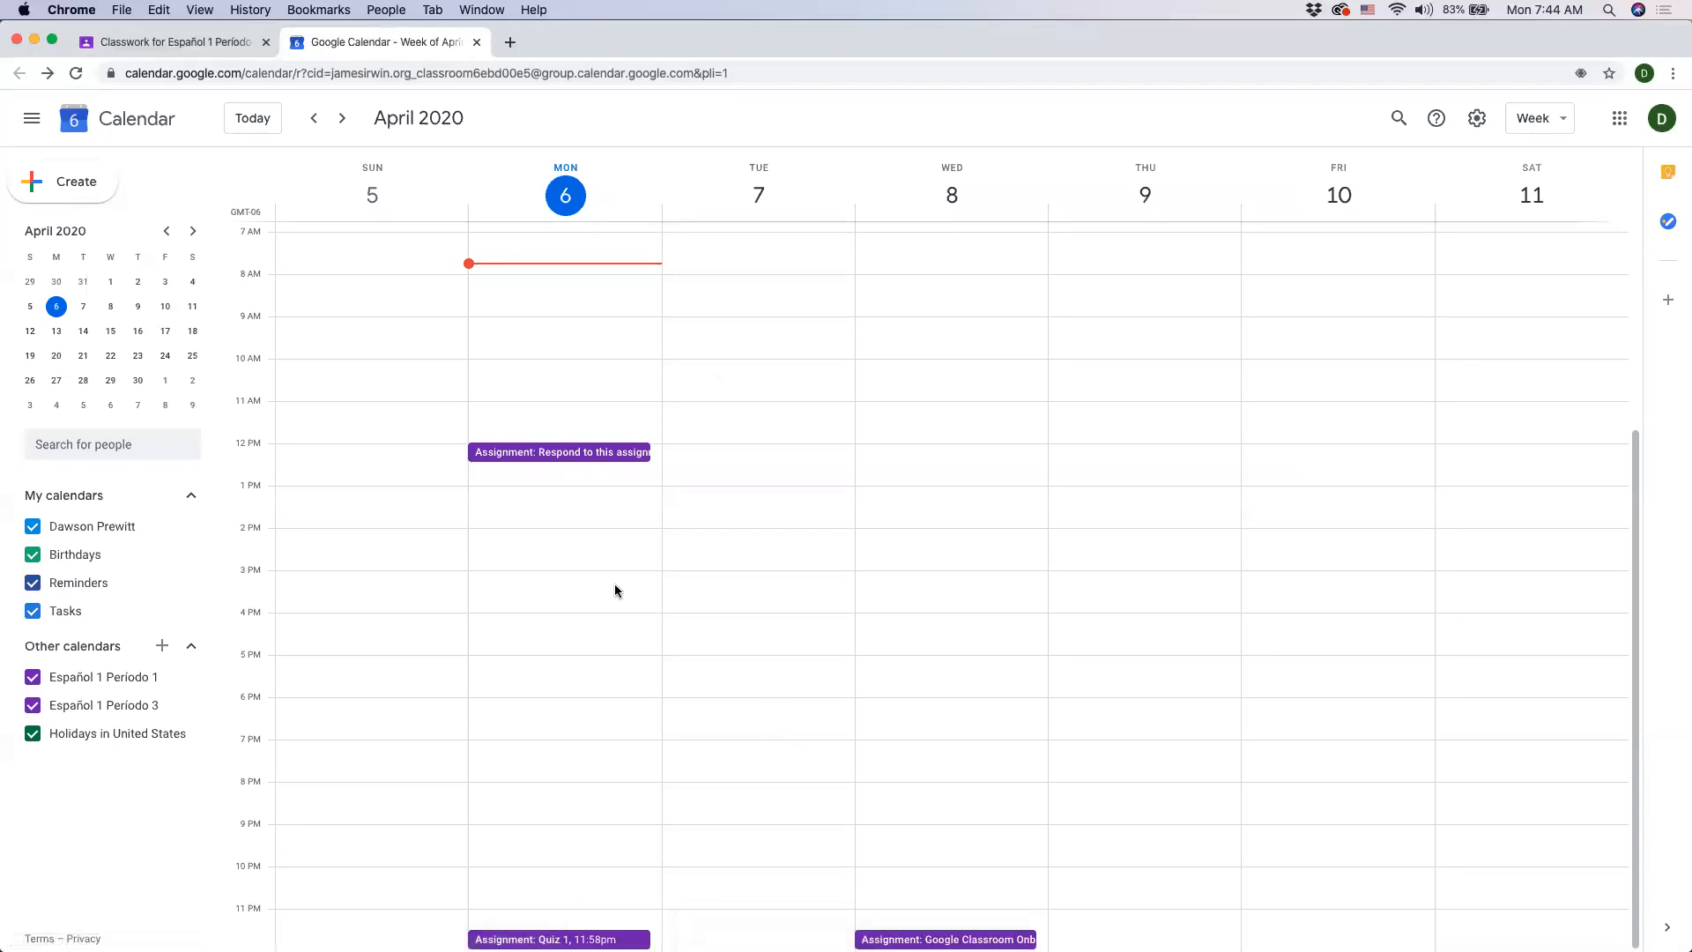
scroll(615, 590, up, 2)
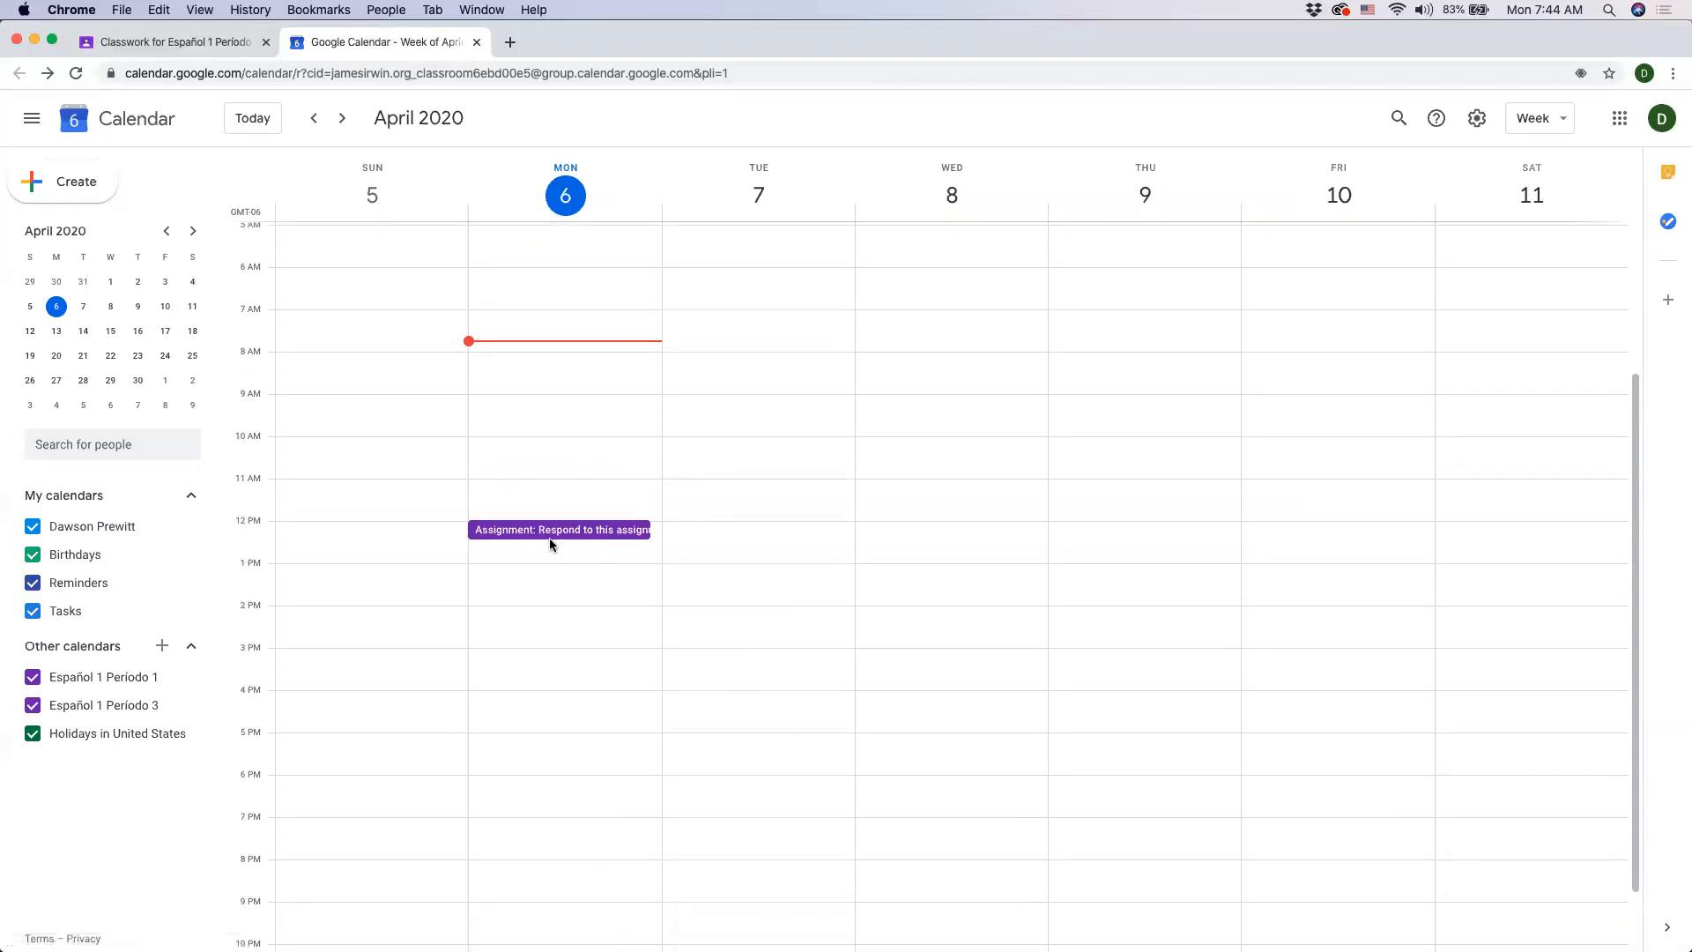
scroll(529, 540, down, 1)
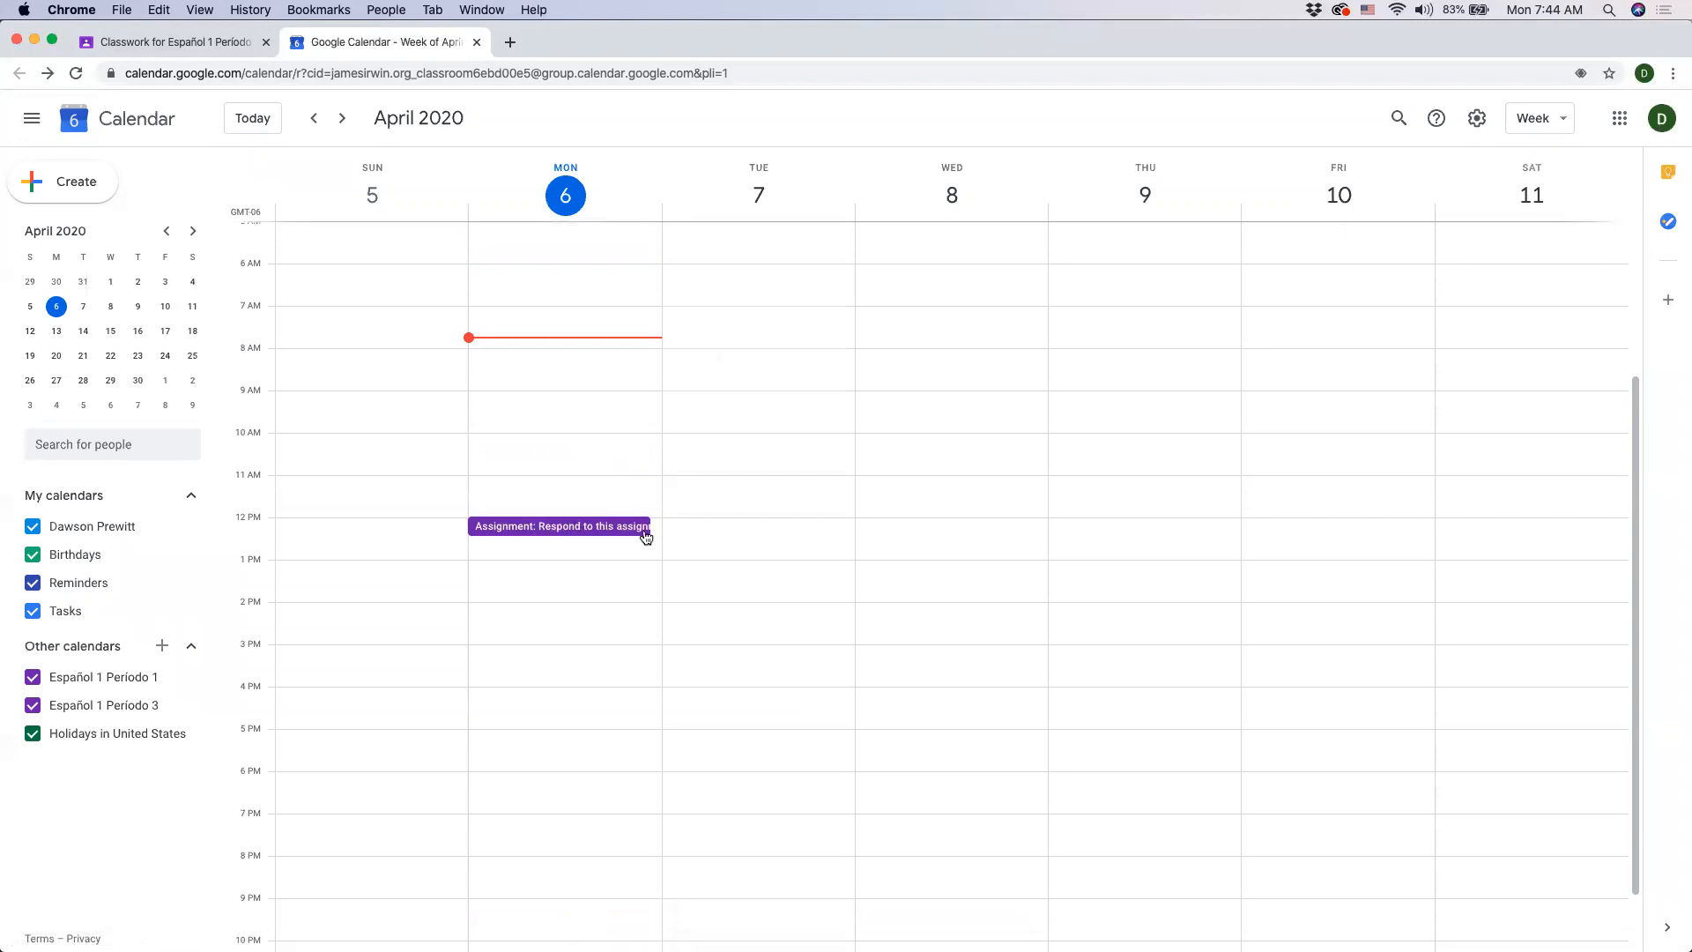
scroll(853, 567, down, 2)
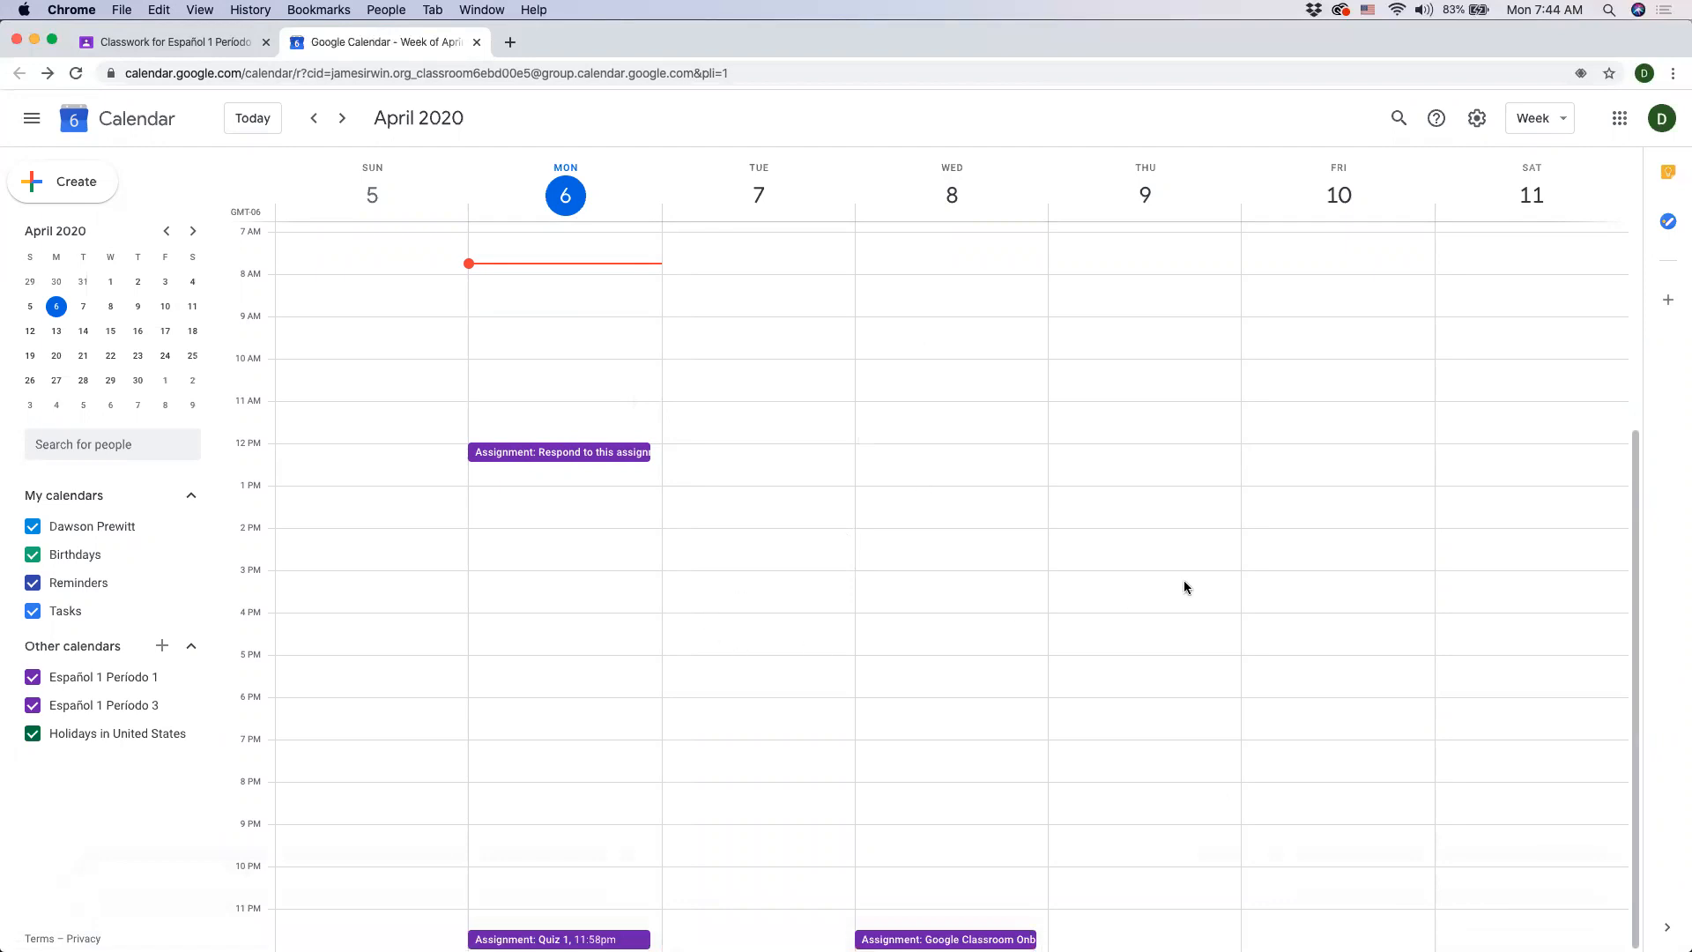
click(476, 43)
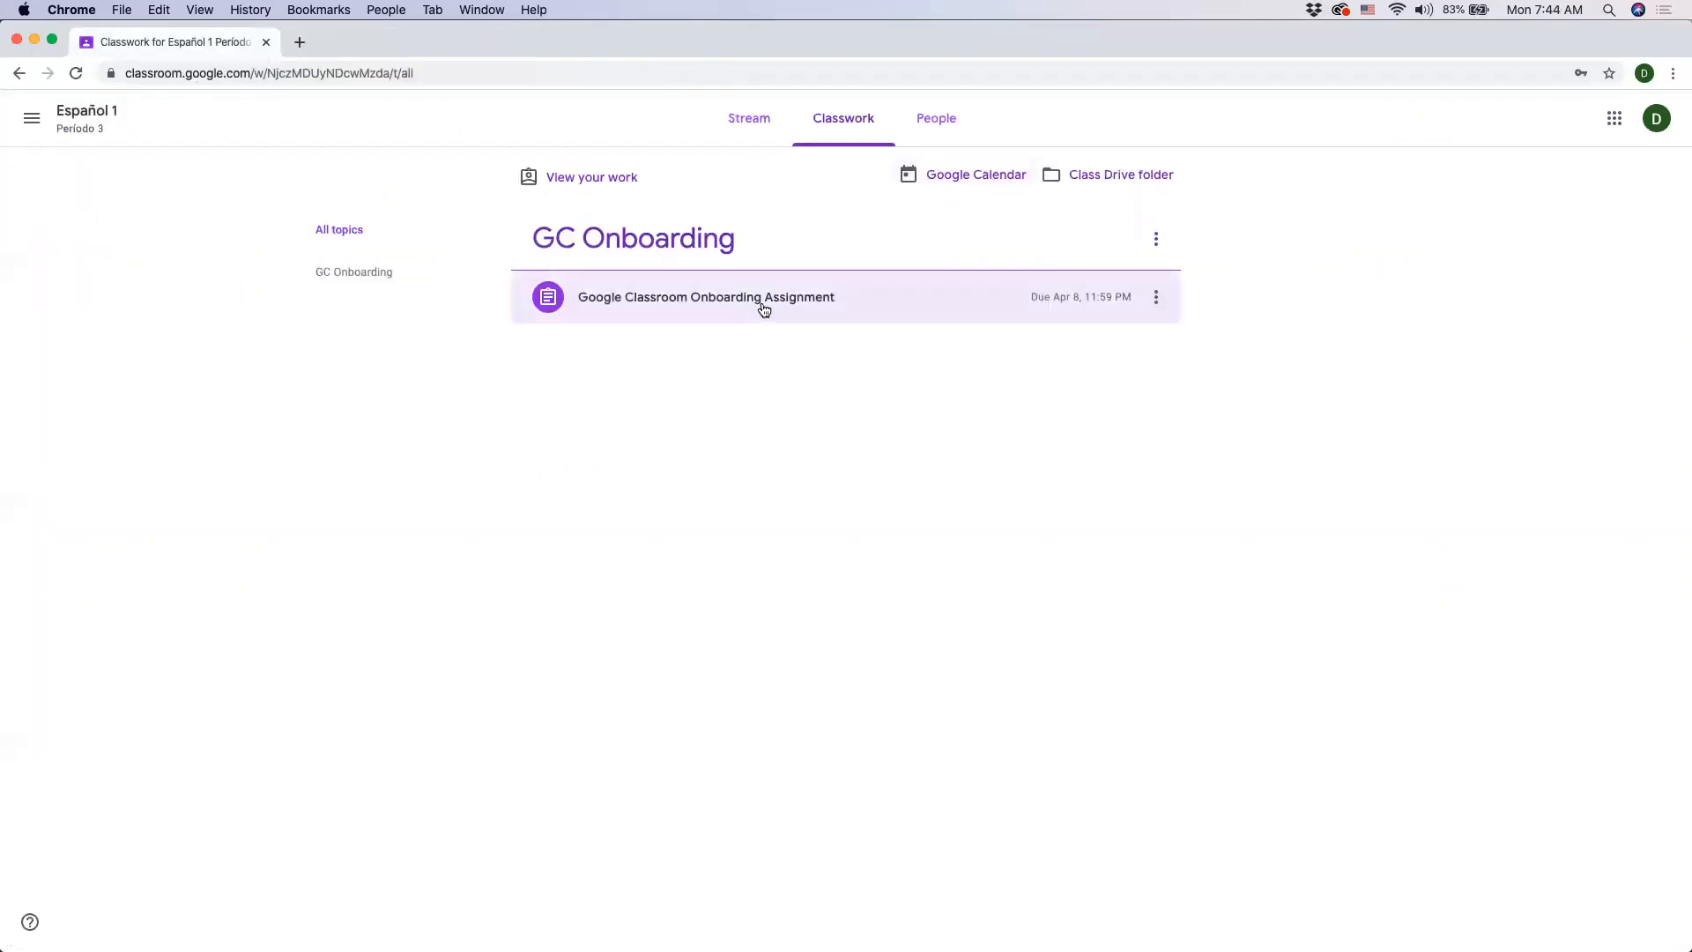
- Open the Google Classroom Onboarding Assignment from the Classwork list
click(631, 298)
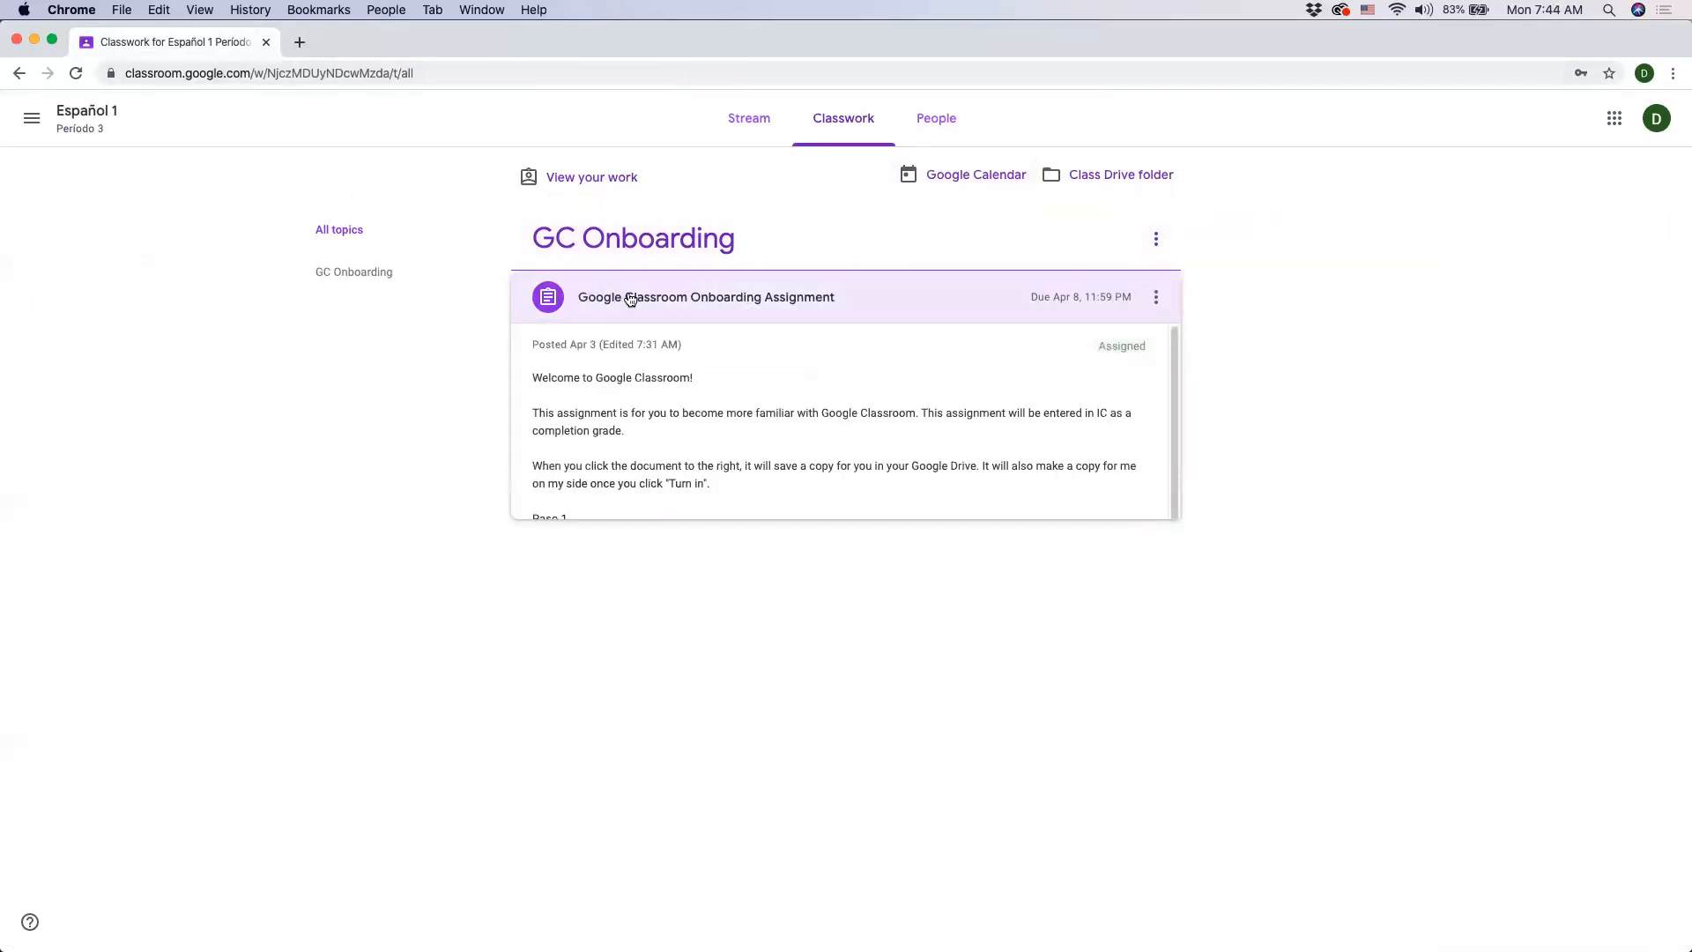
click(575, 724)
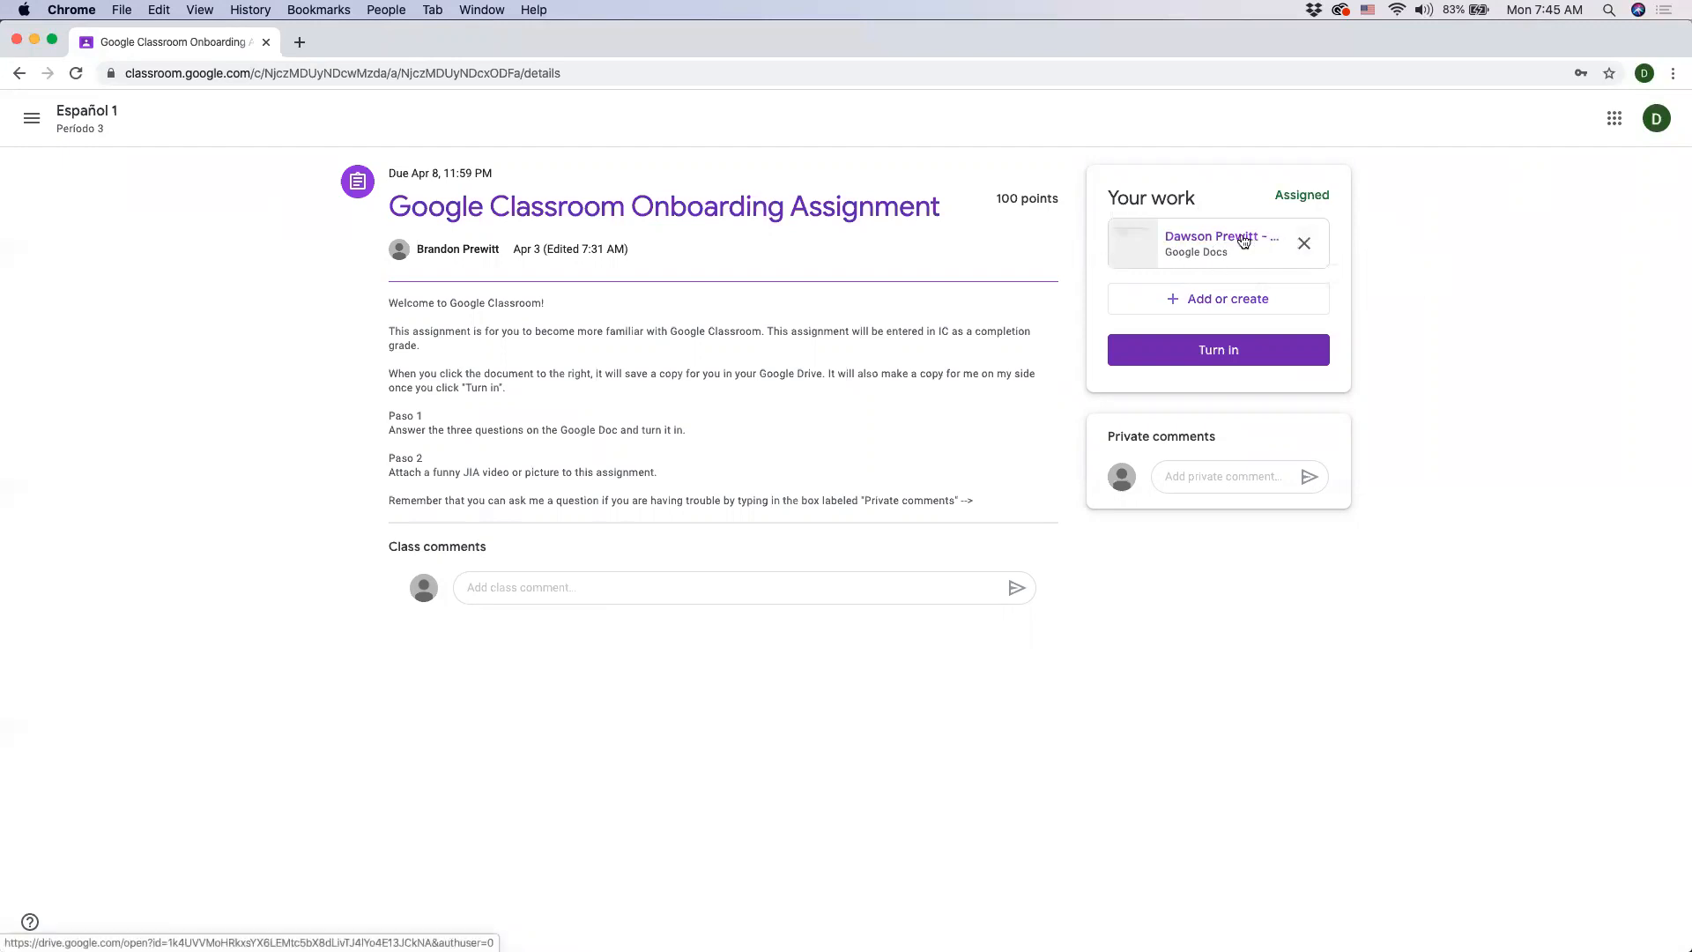
drag(375, 304, 421, 296)
click(355, 314)
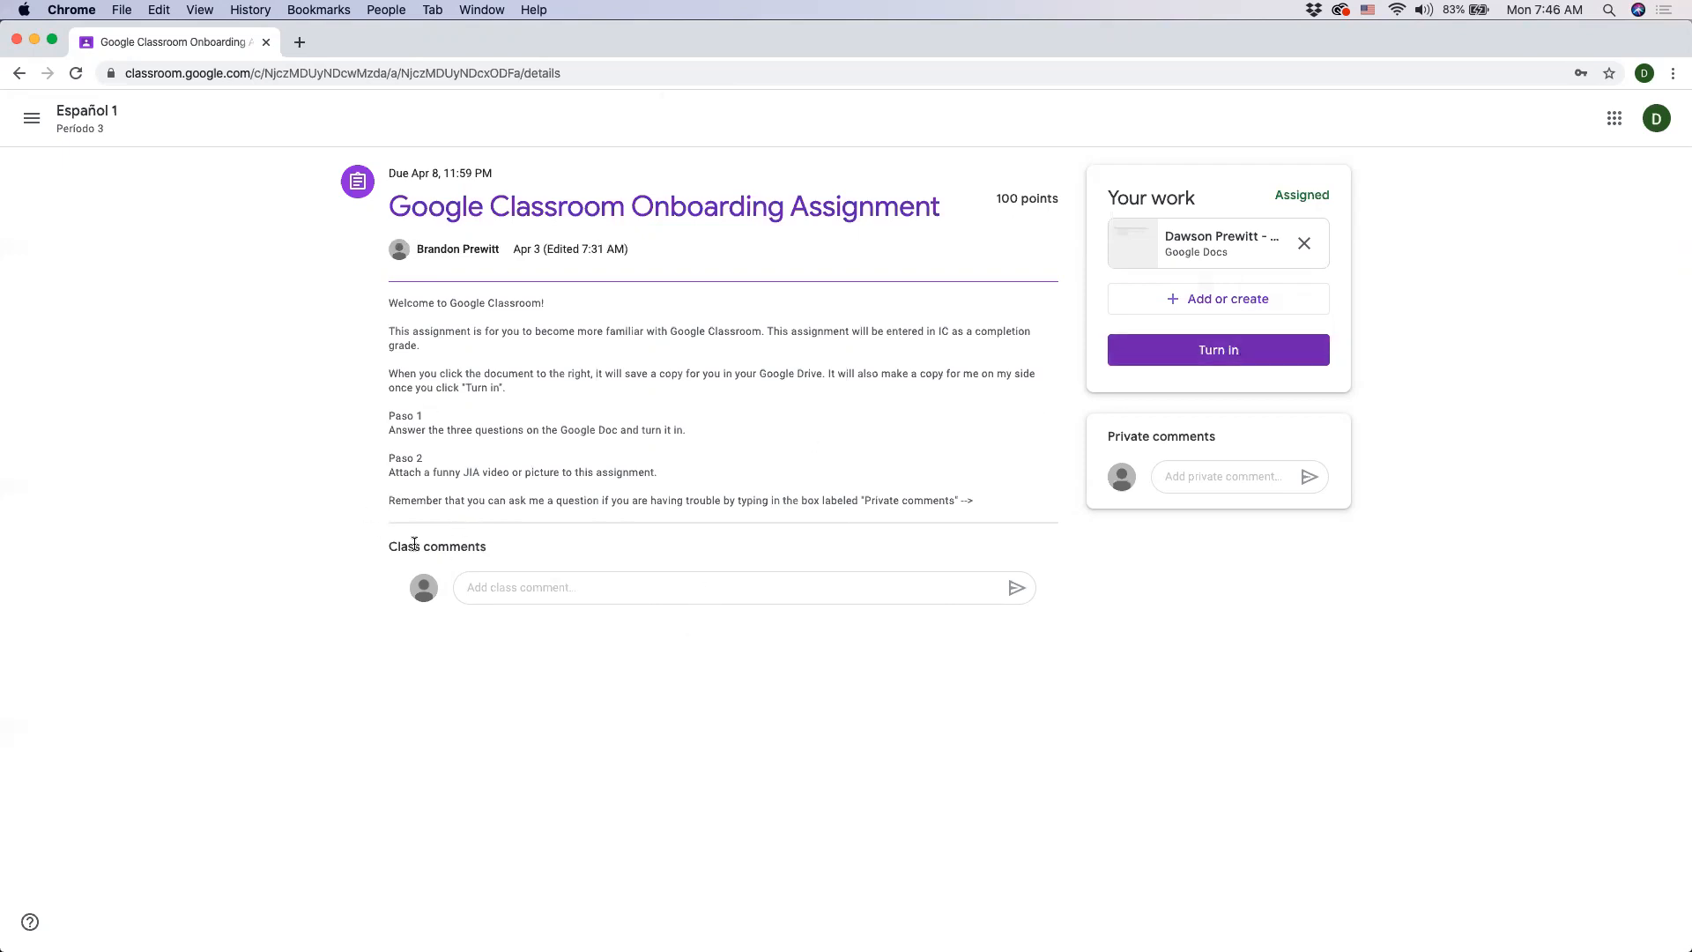
- Type a private comment asking the teacher to please explain, then delete it
click(1214, 469)
text(Sr. Prewi)
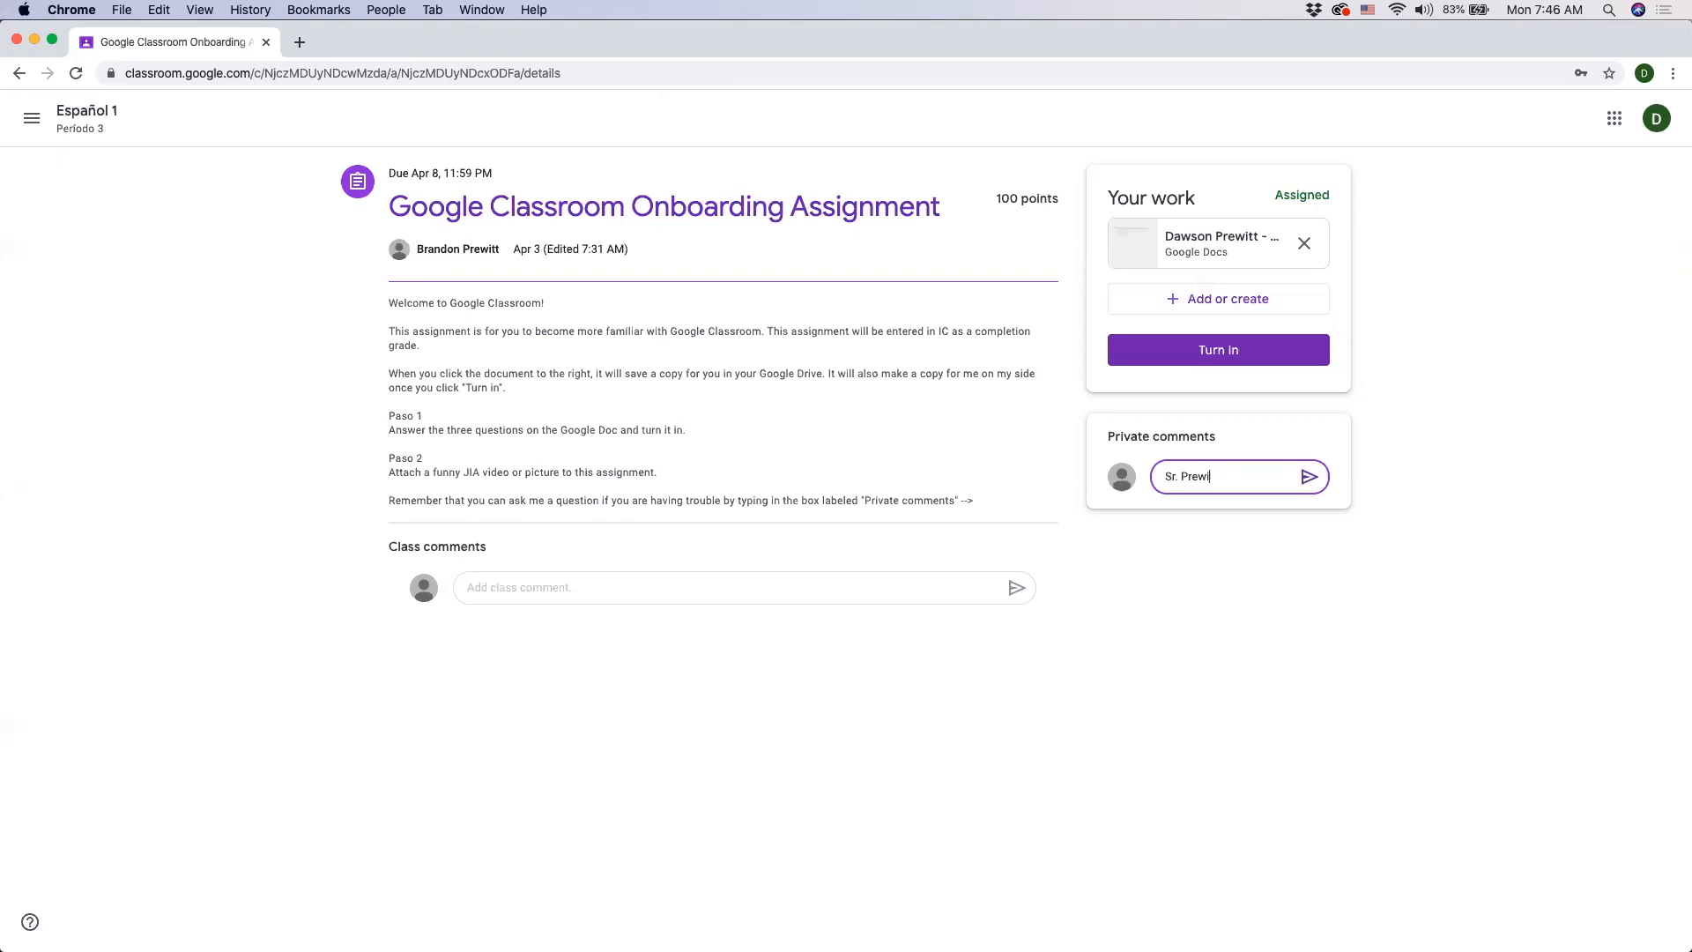
text(tt, will you please explain...)
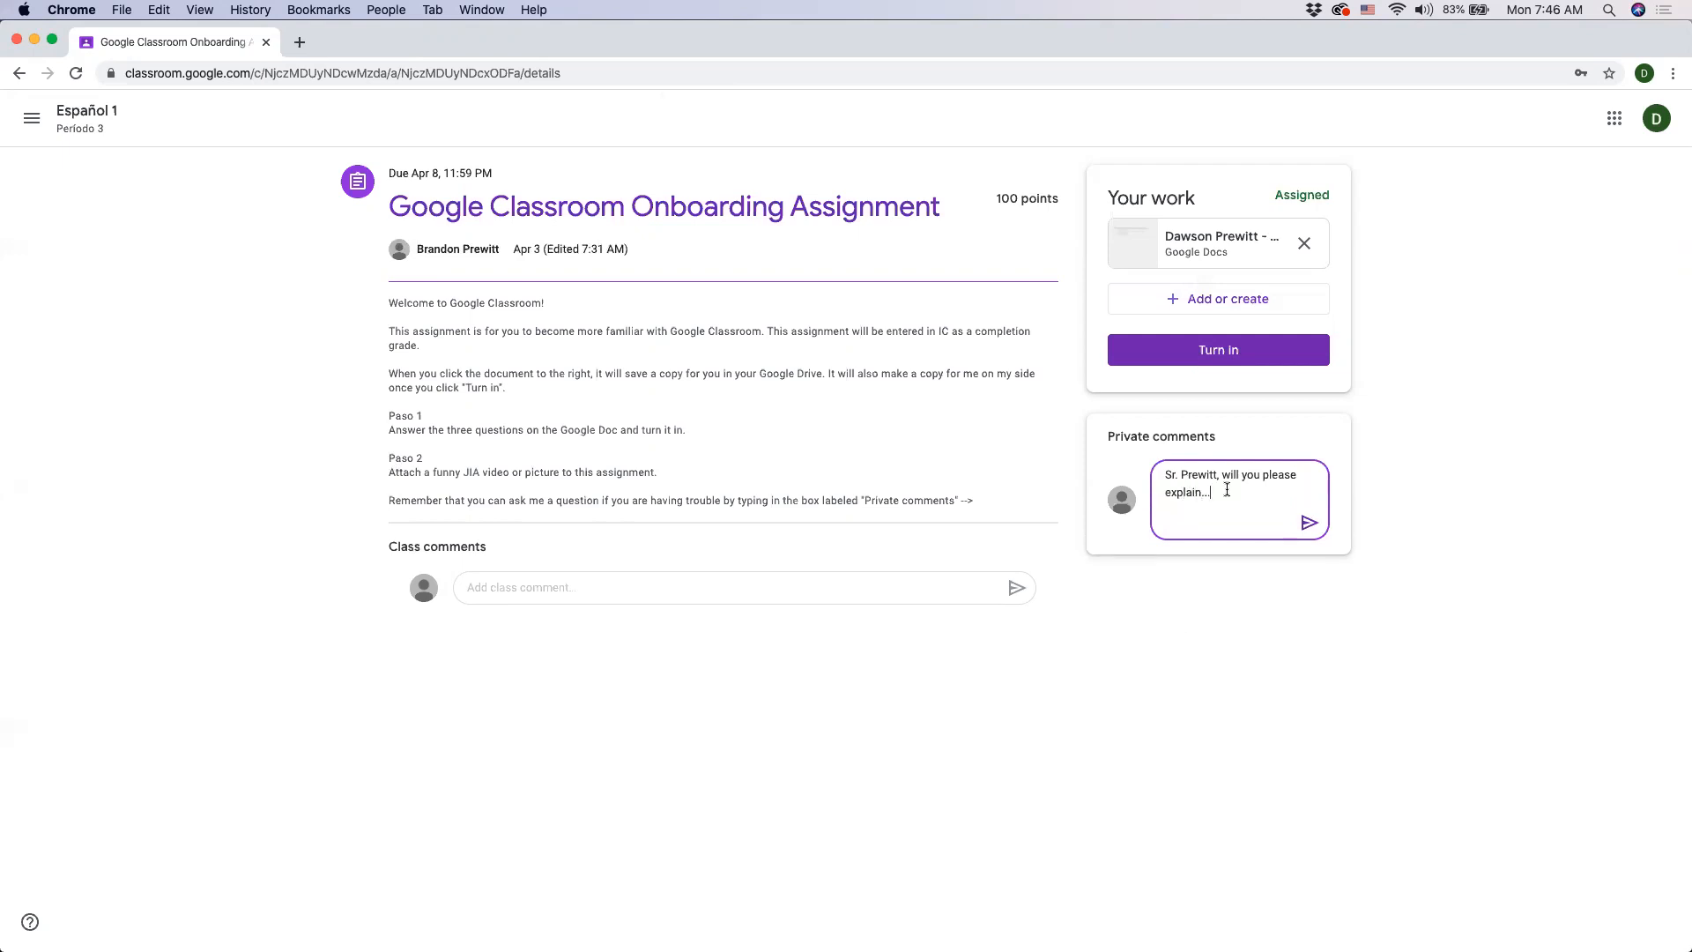
drag(1223, 491, 1102, 471)
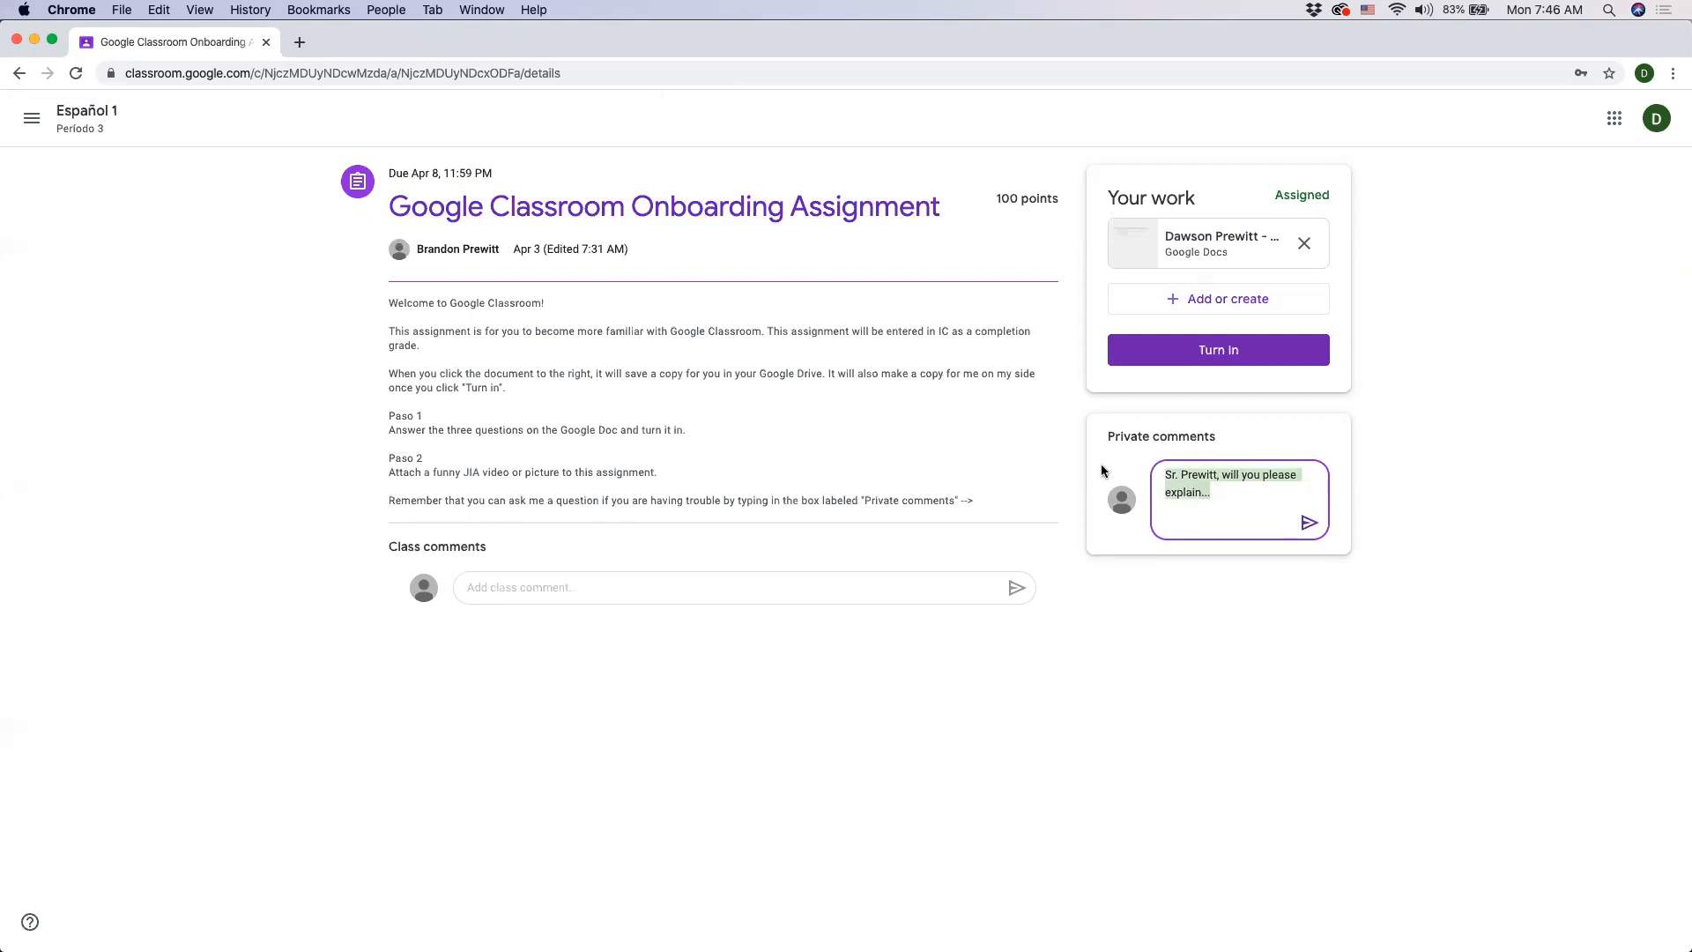
key(BackSpace)
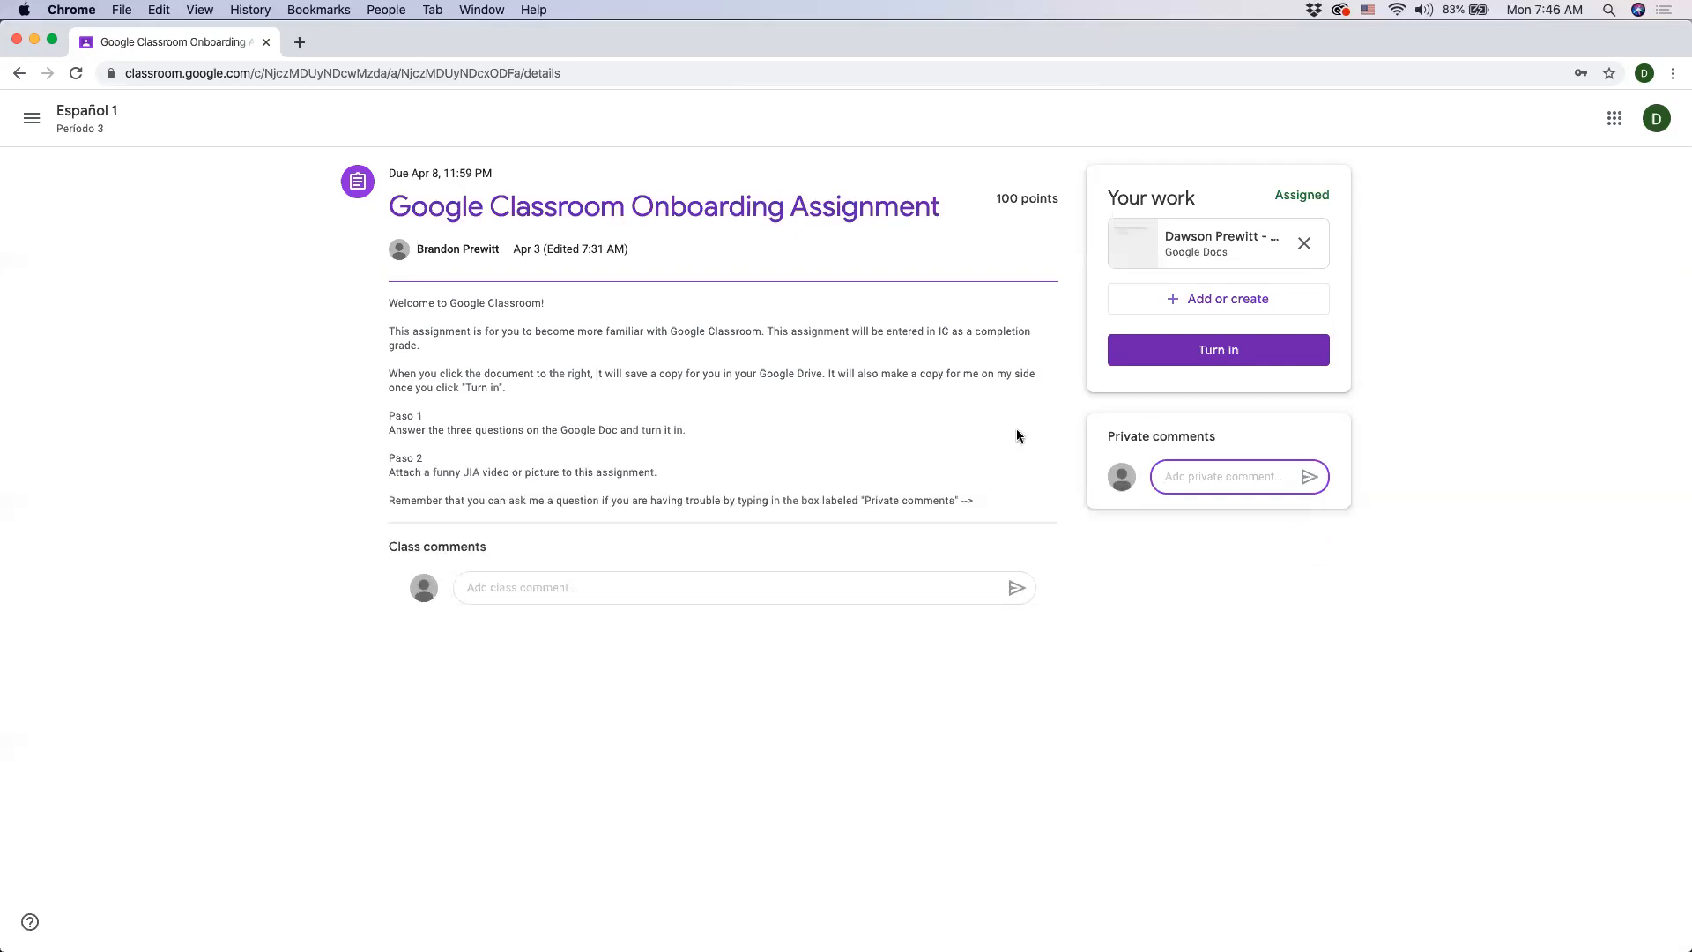
- Draft a class comment greeting the teacher with 'Hola', then clear it
click(492, 590)
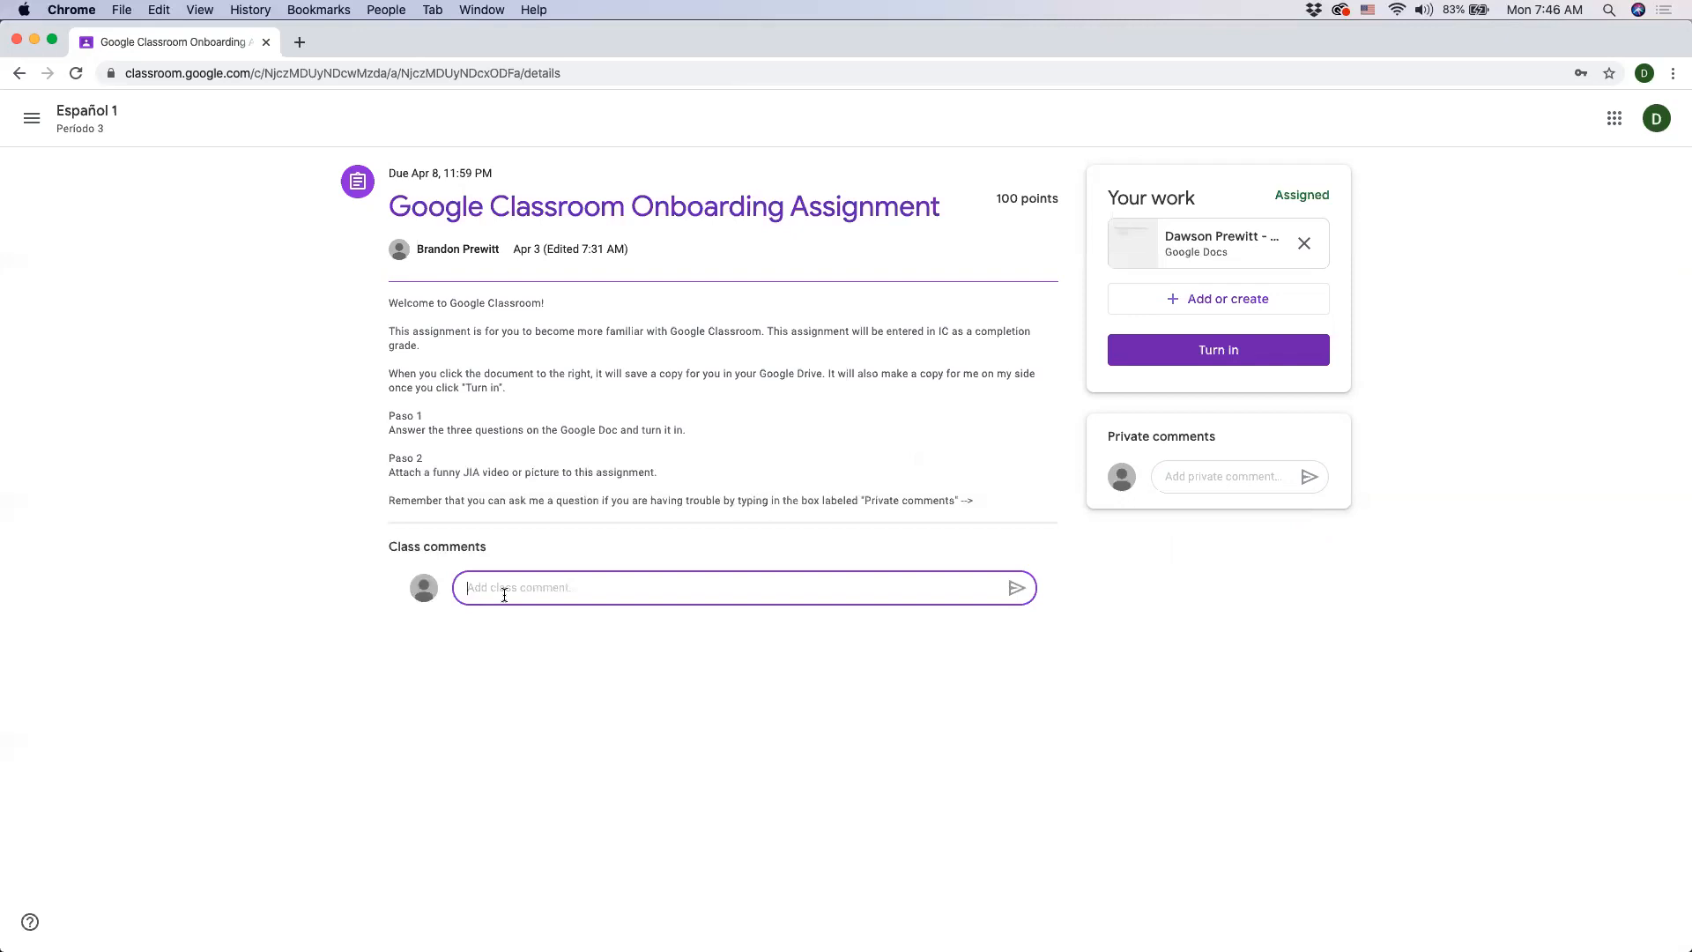
text(Hi)
key(BackSpace)
key(BackSpace)
text(Hey)
key(BackSpace)
key(BackSpace)
key(BackSpace)
text(Hola, Sr. Prewitt)
drag(569, 590, 378, 596)
key(BackSpace)
- Open your attached Google Doc copy of the assignment
click(1214, 250)
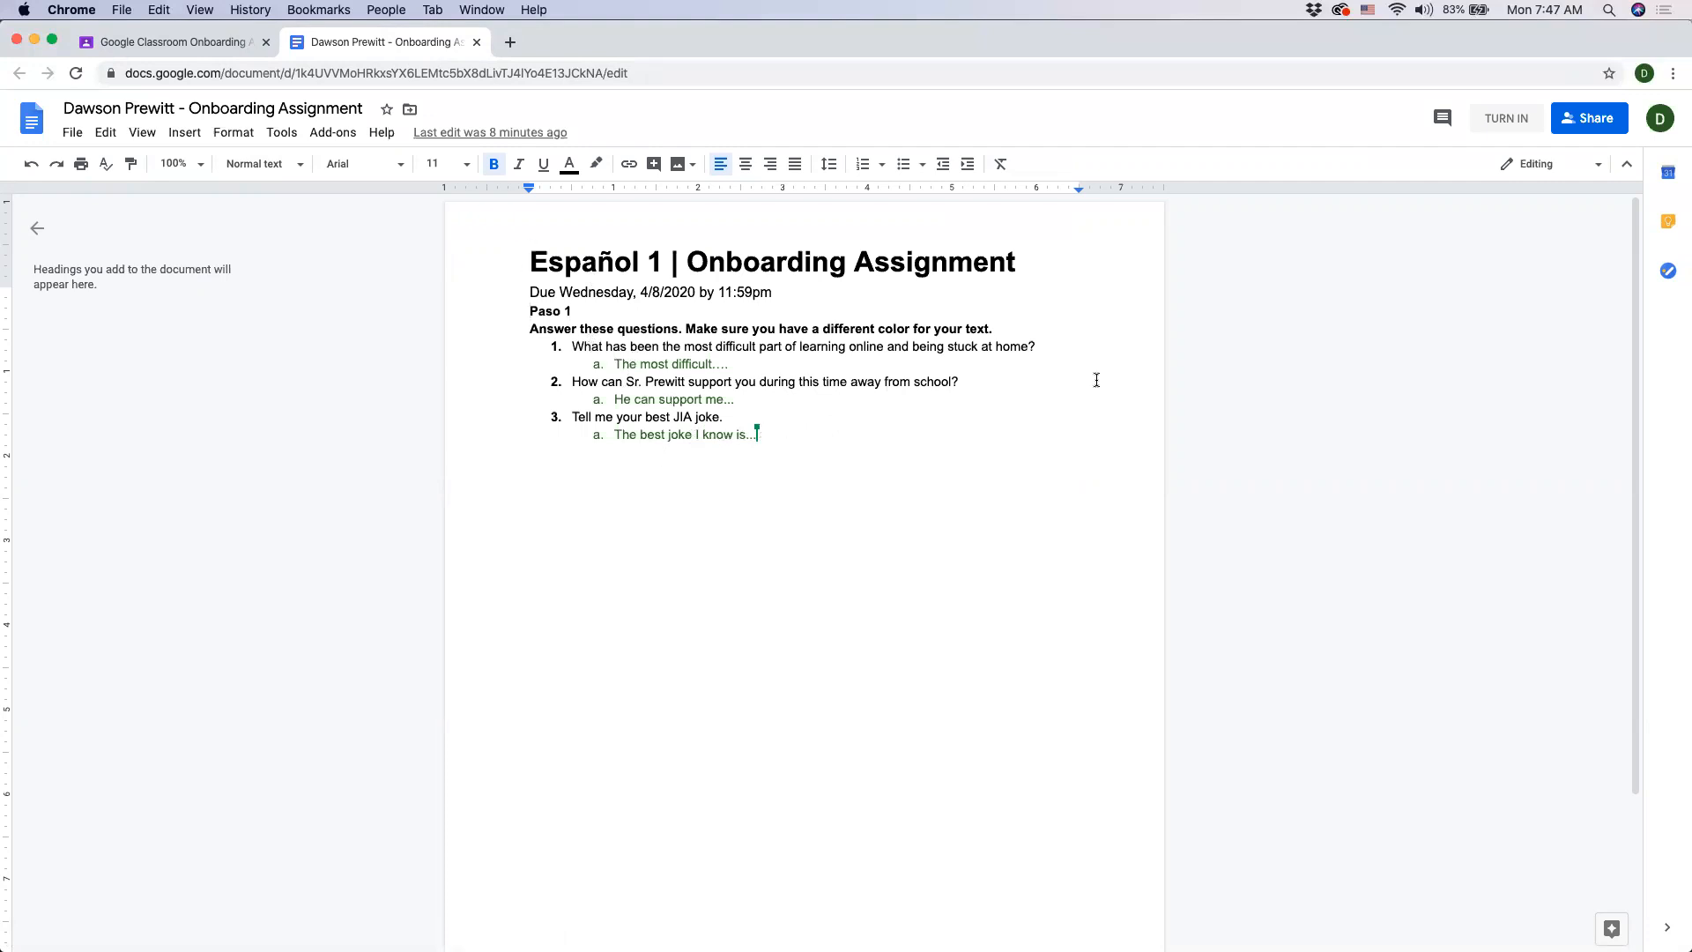
- Try adding a new answer line beneath question 1, then remove it
click(754, 361)
drag(1037, 345, 1041, 342)
key(Return)
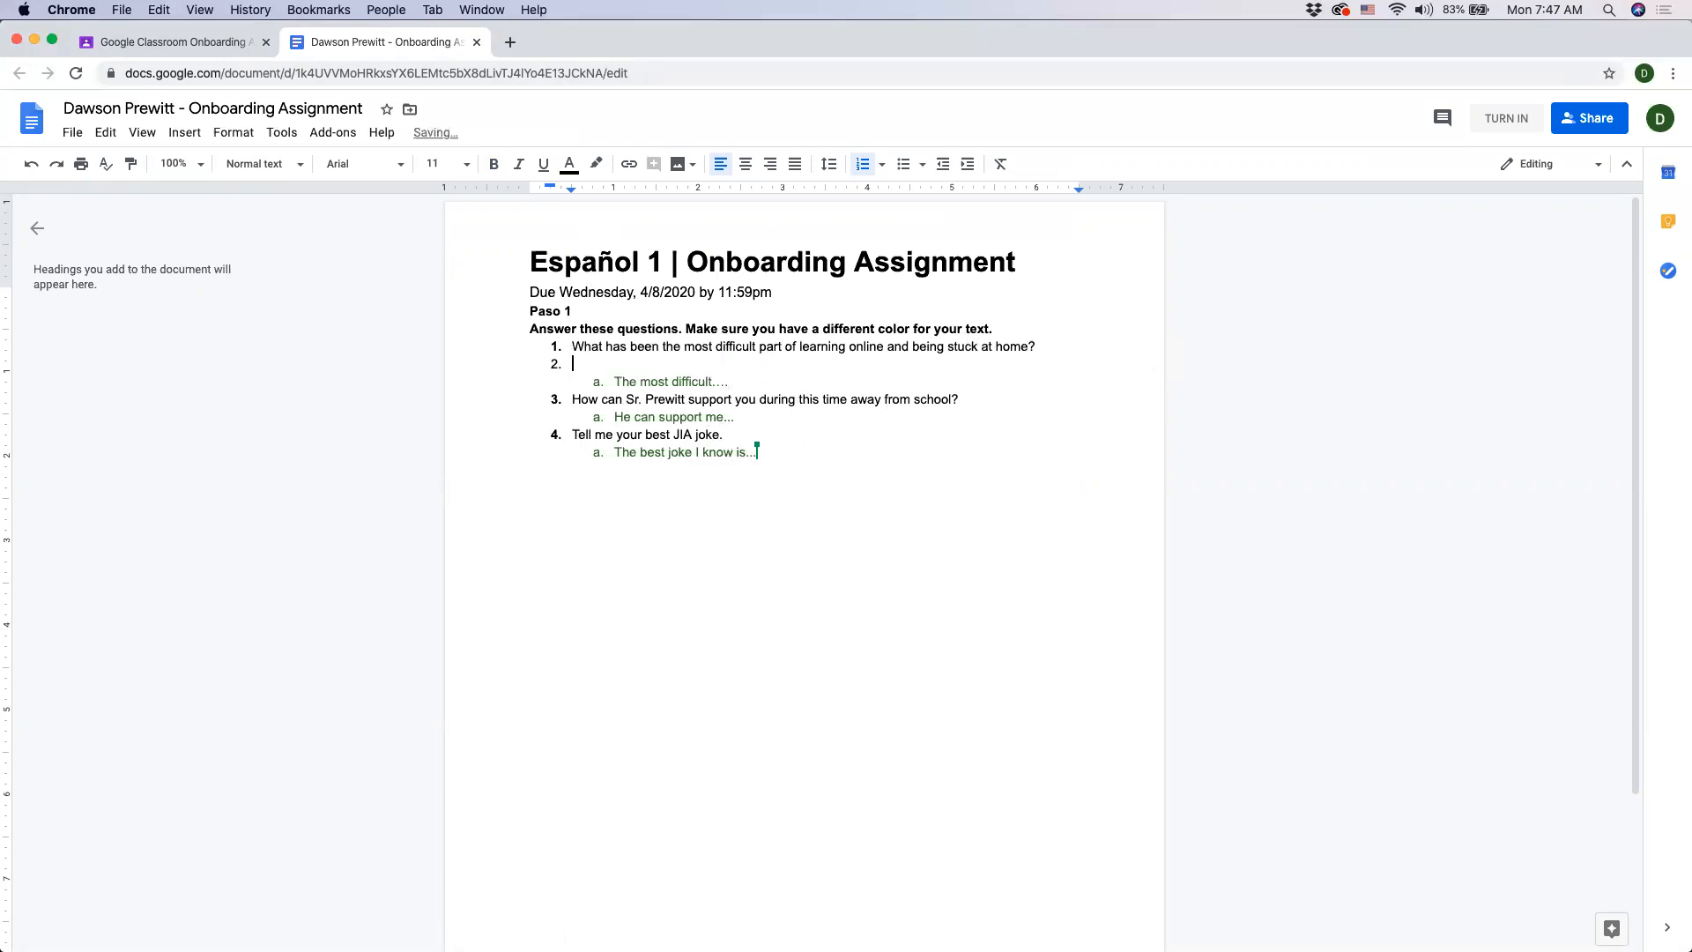
key(Tab)
text(Ther)
drag(670, 365, 596, 368)
key(BackSpace)
key(BackSpace)
key(BackSpace)
key(BackSpace)
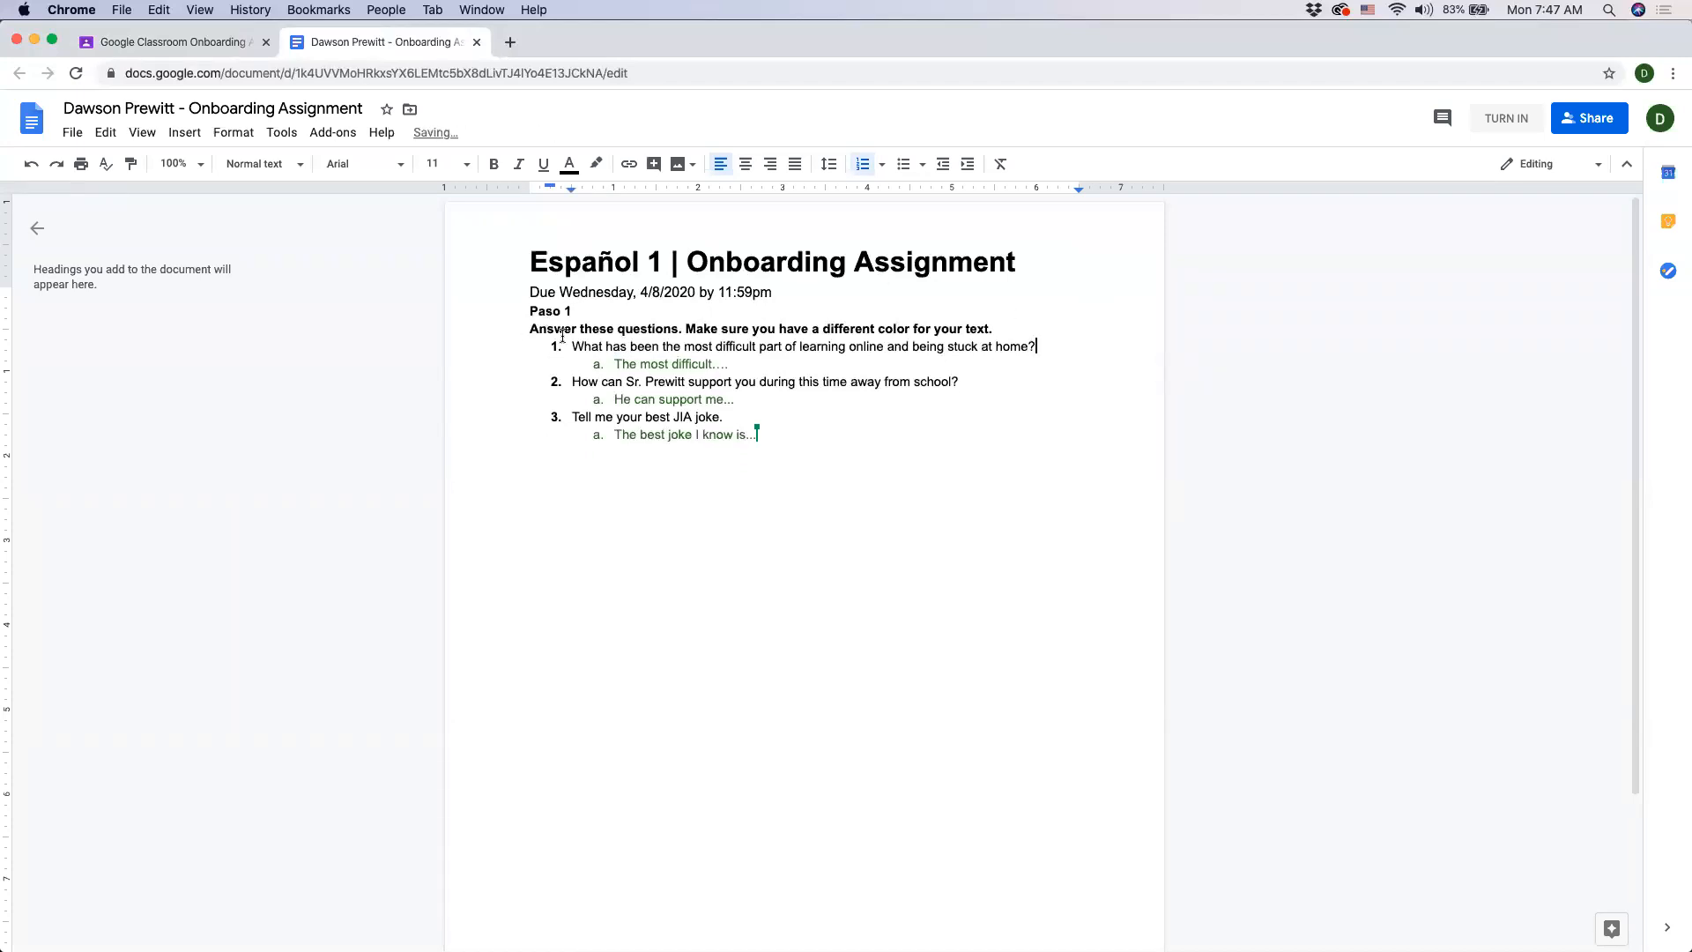
- Highlight the placeholder answer under question 1 to examine where answers are written
drag(731, 365, 582, 361)
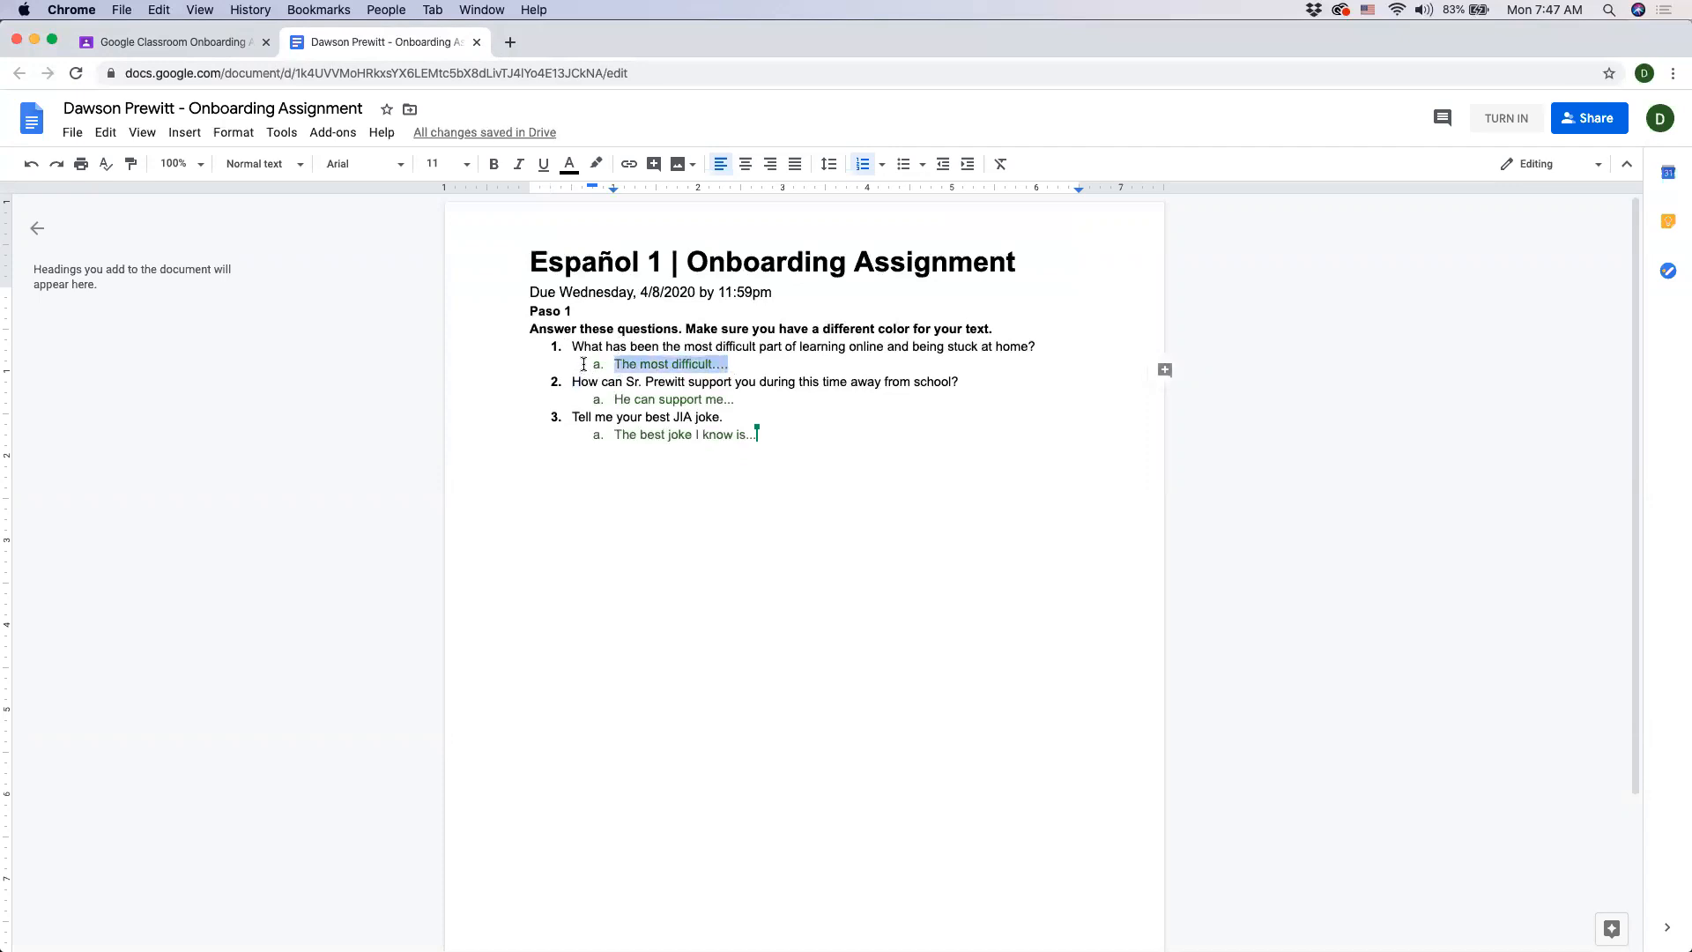
click(962, 349)
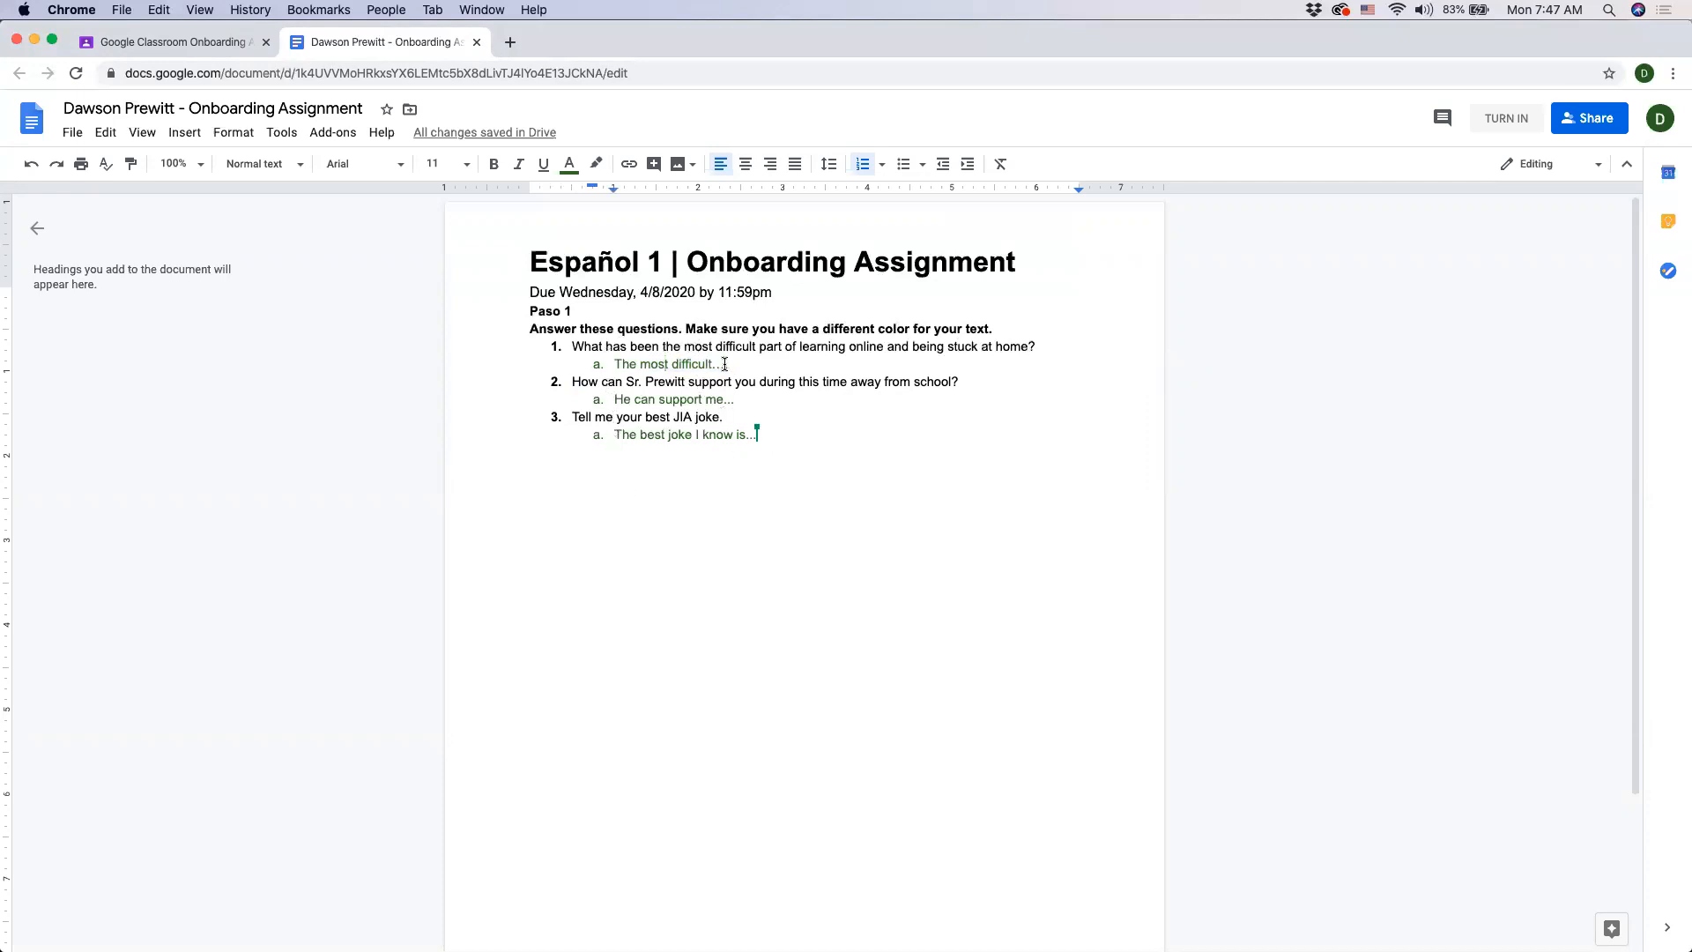
drag(732, 364, 627, 360)
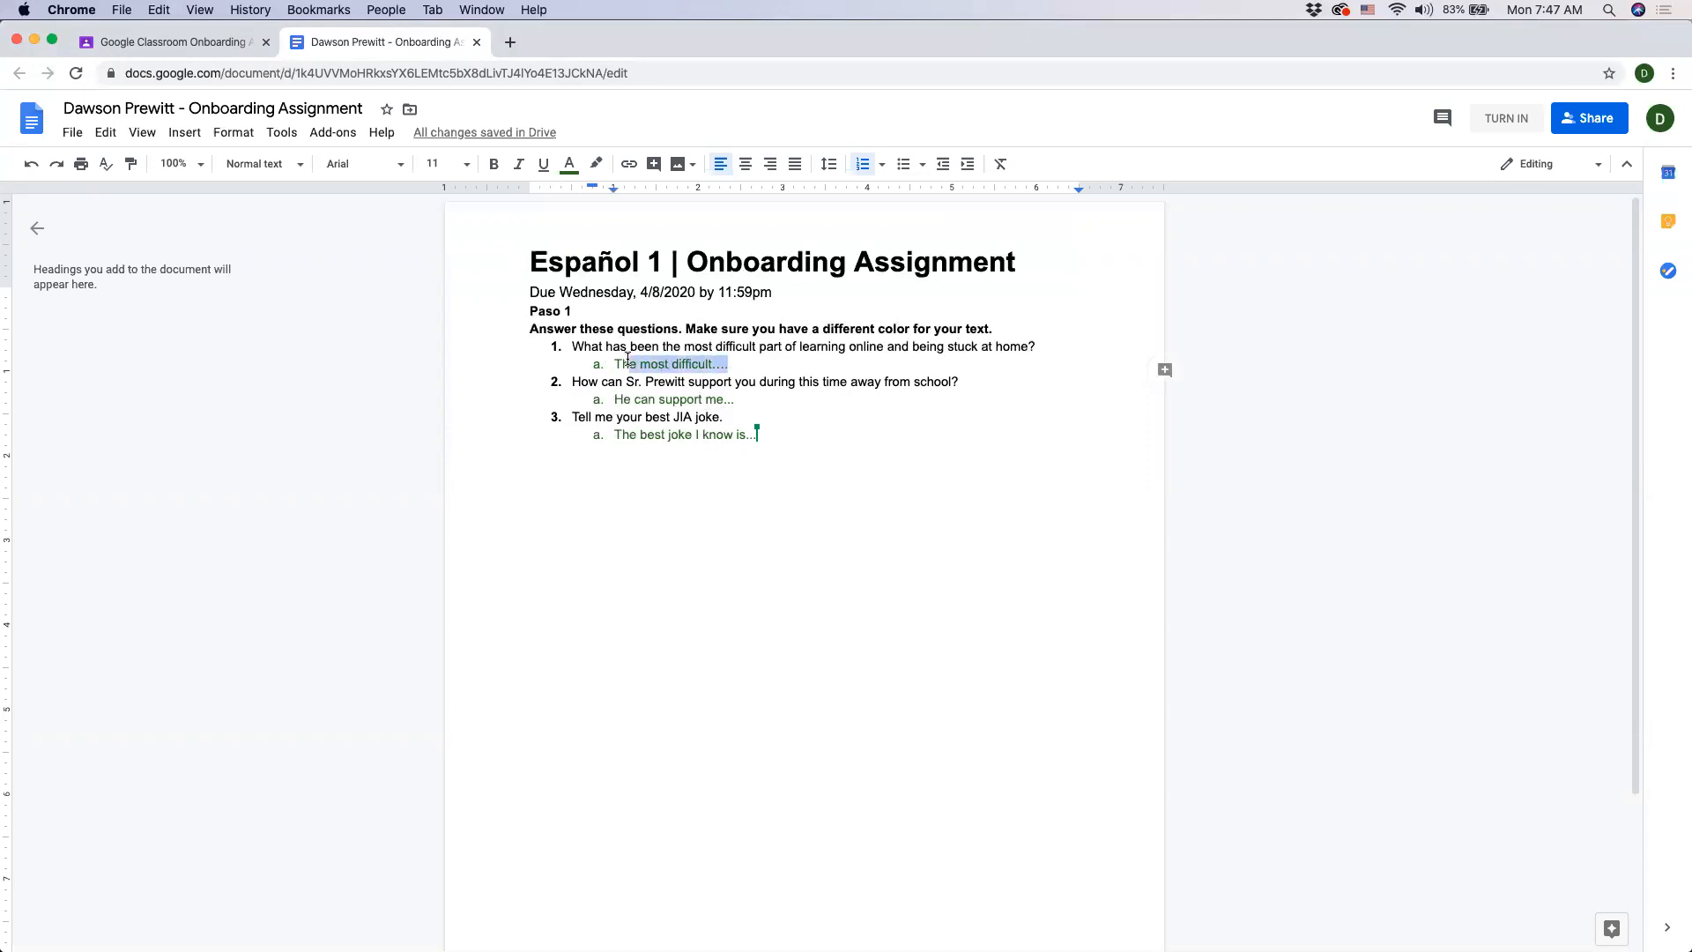
click(931, 511)
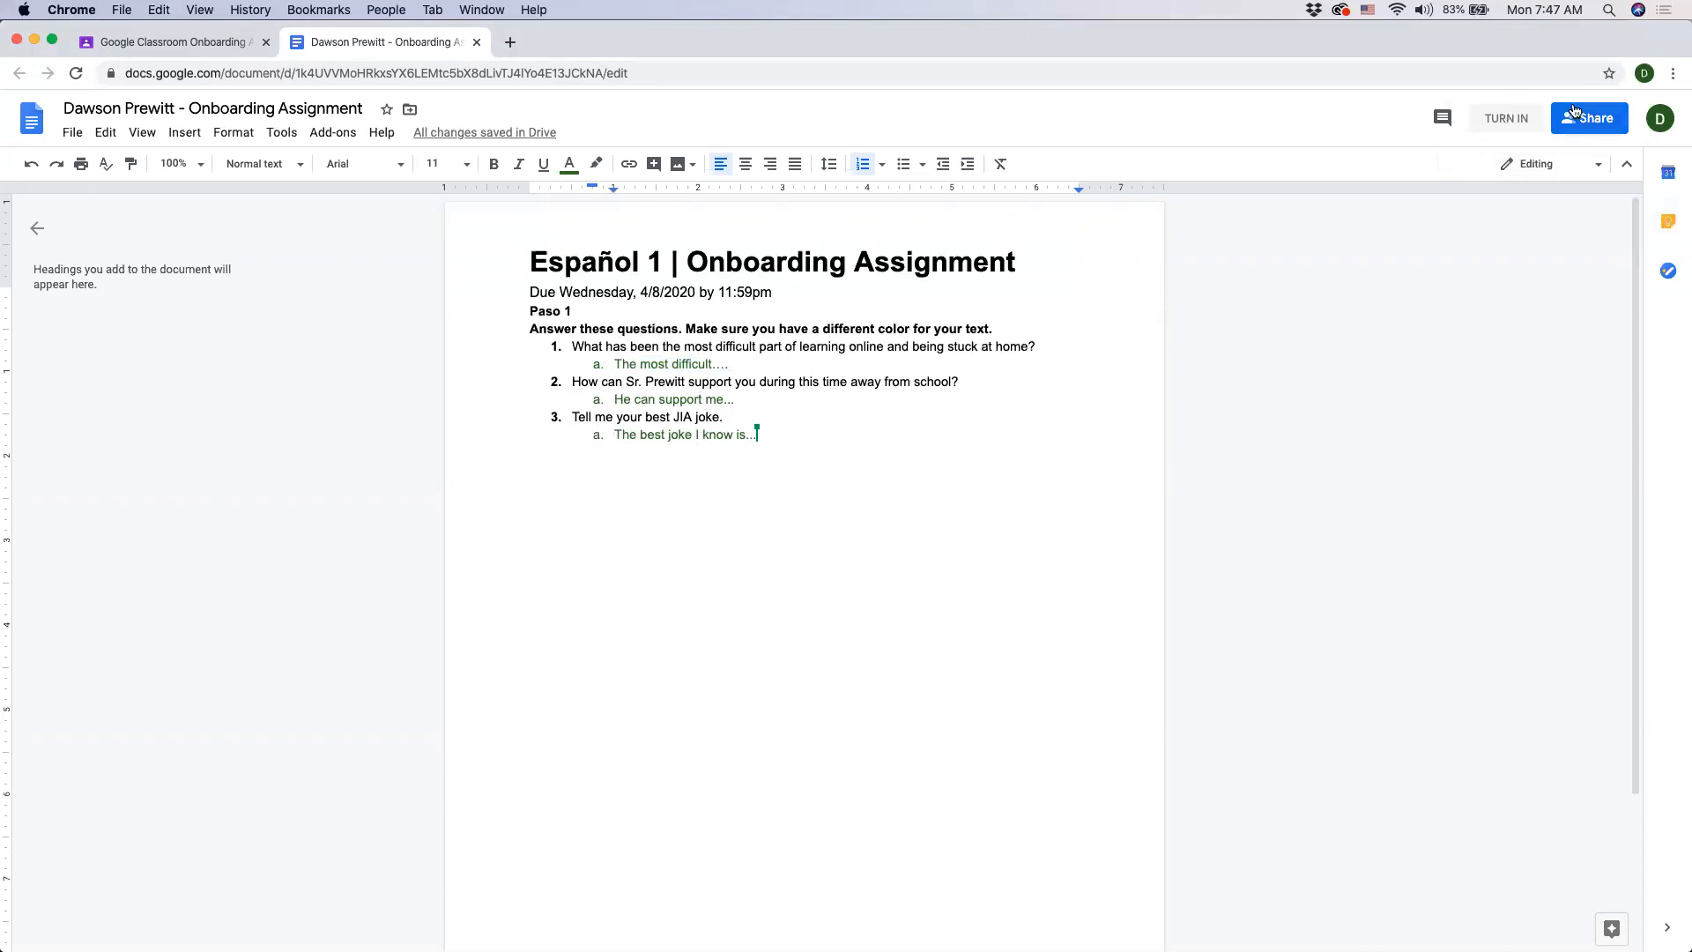
- Turn in the assignment from the document, then unsubmit it in Classroom
click(1527, 129)
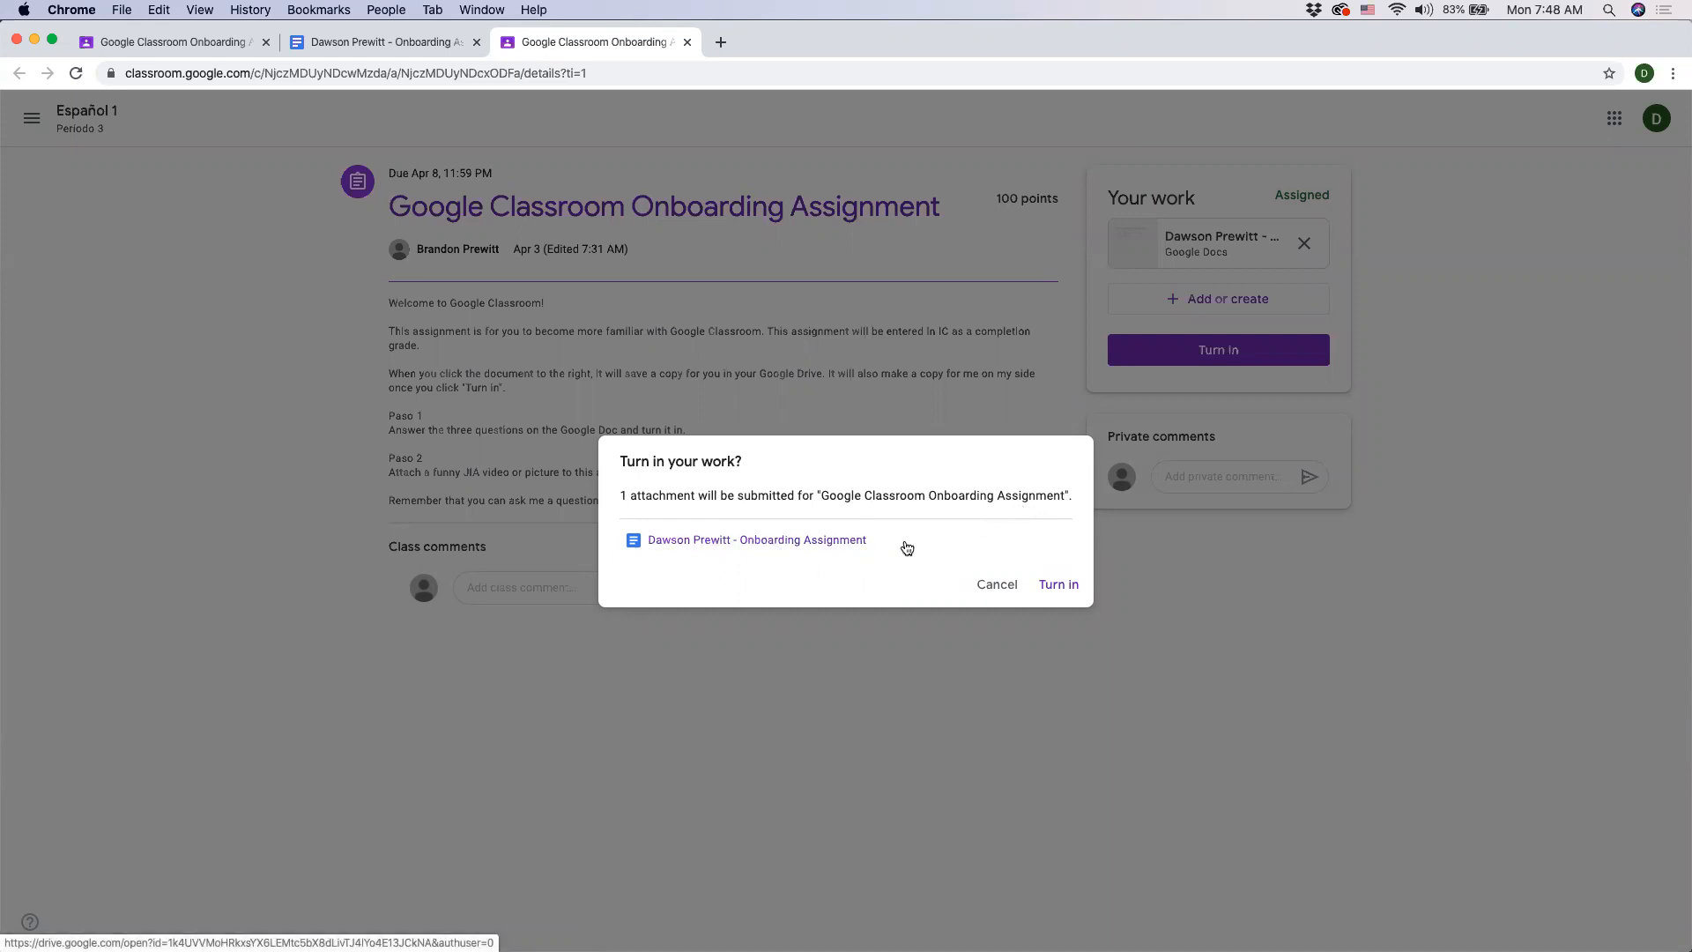
click(1070, 591)
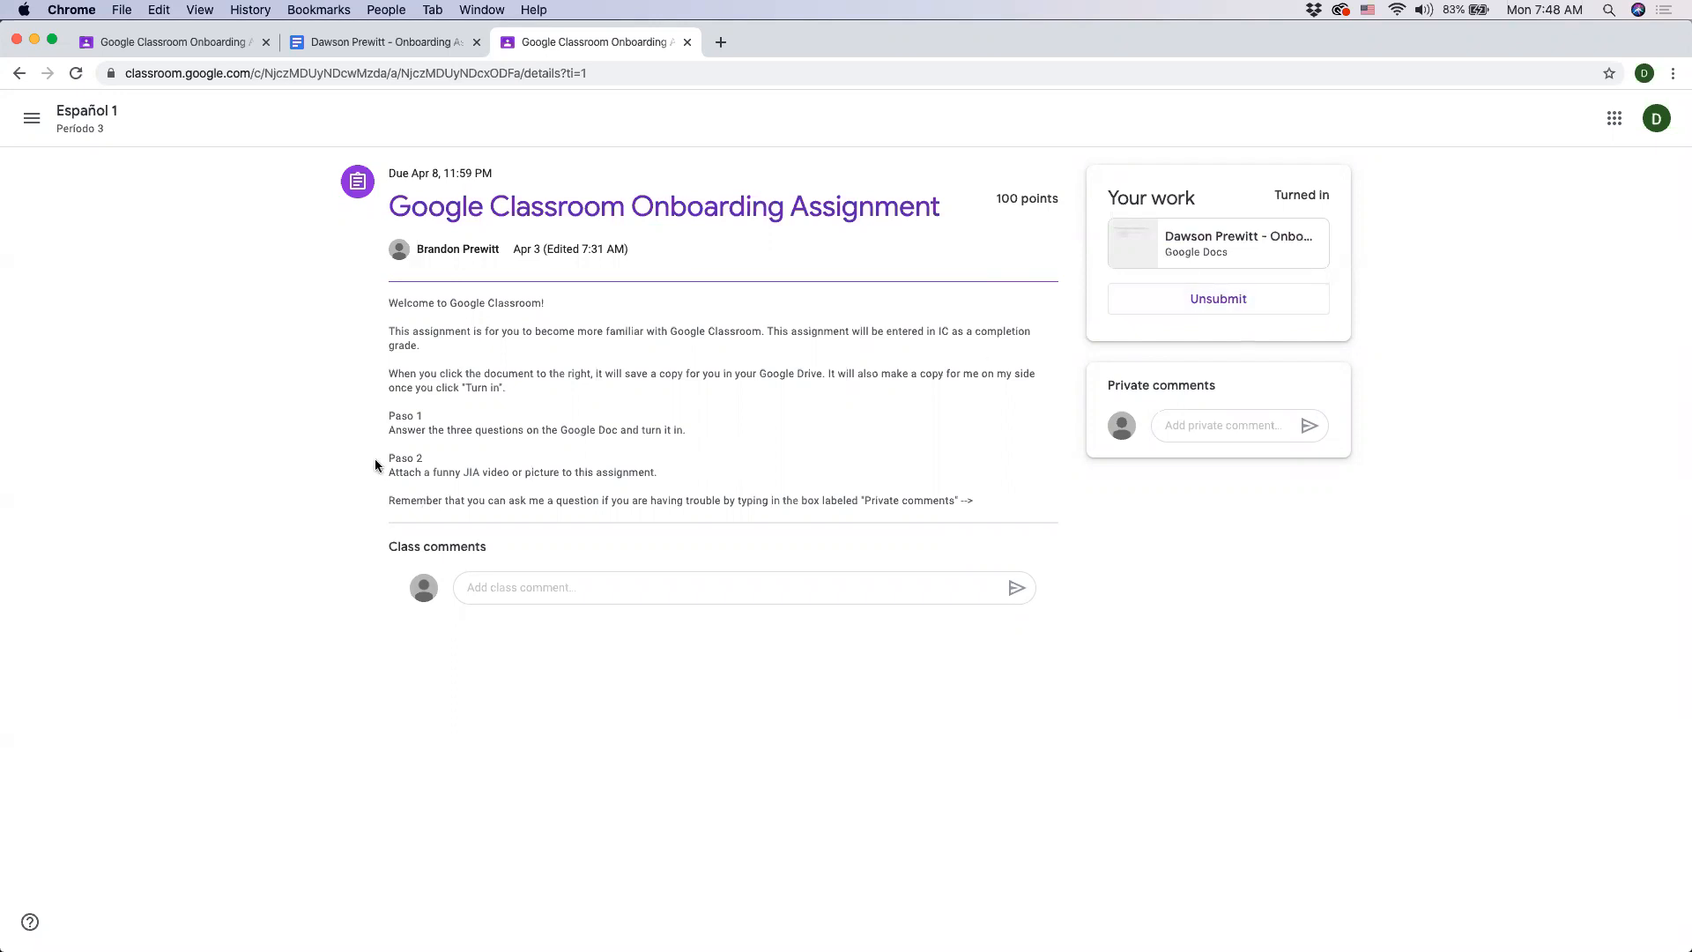
click(1220, 300)
click(927, 578)
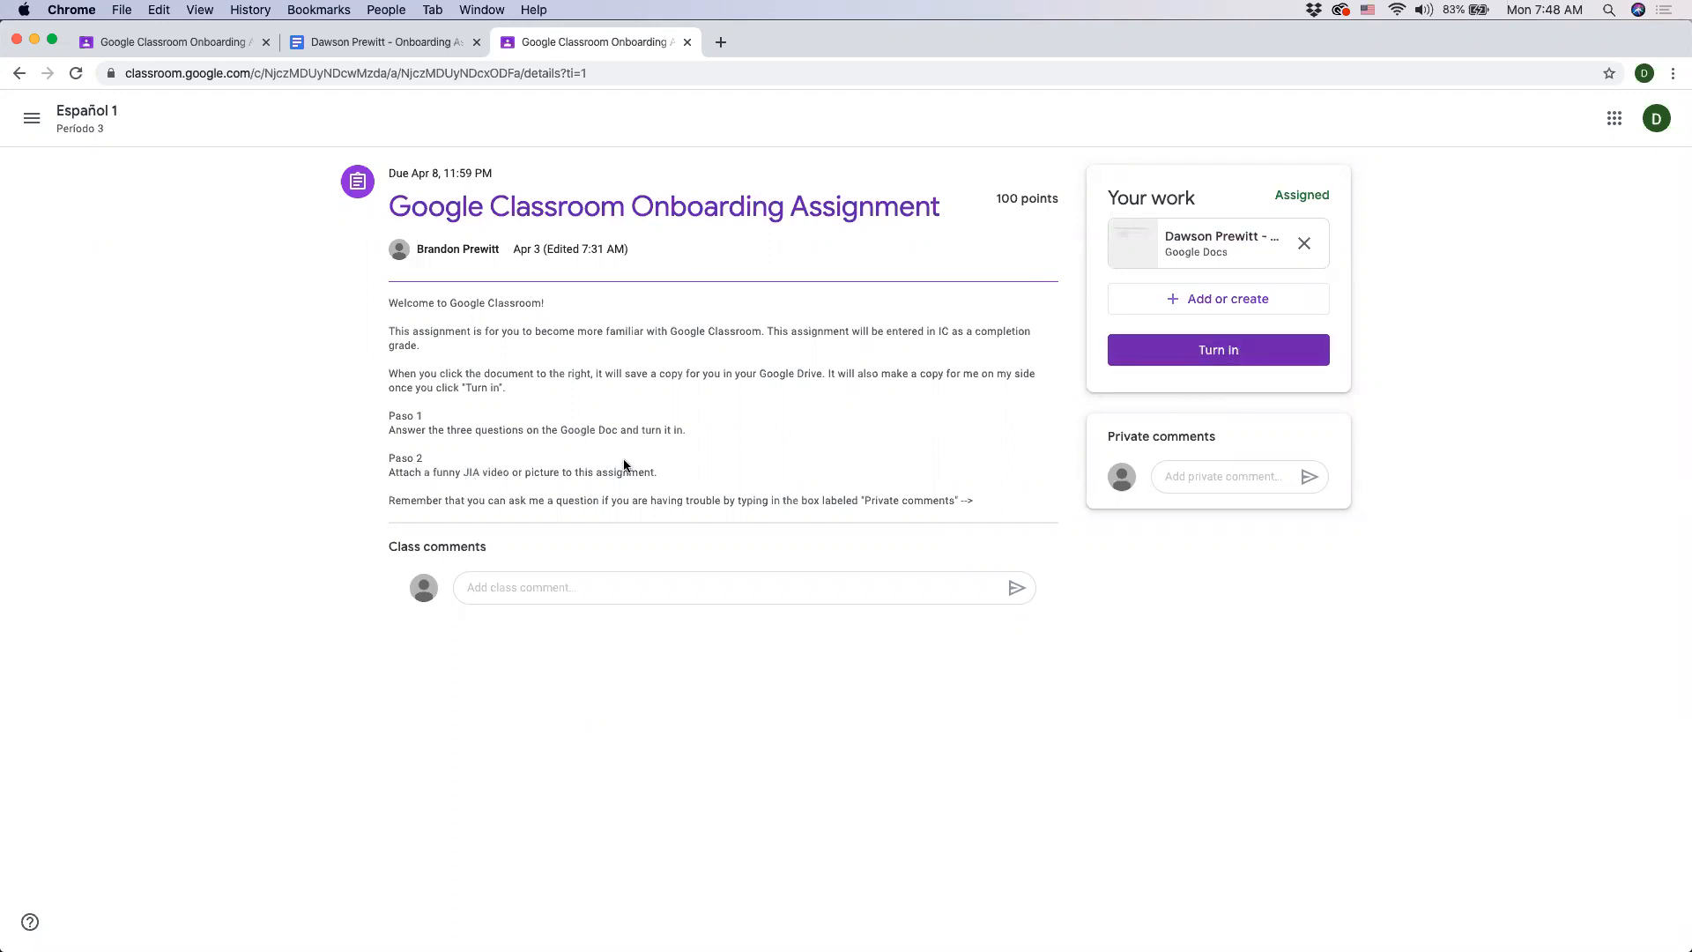
click(1231, 303)
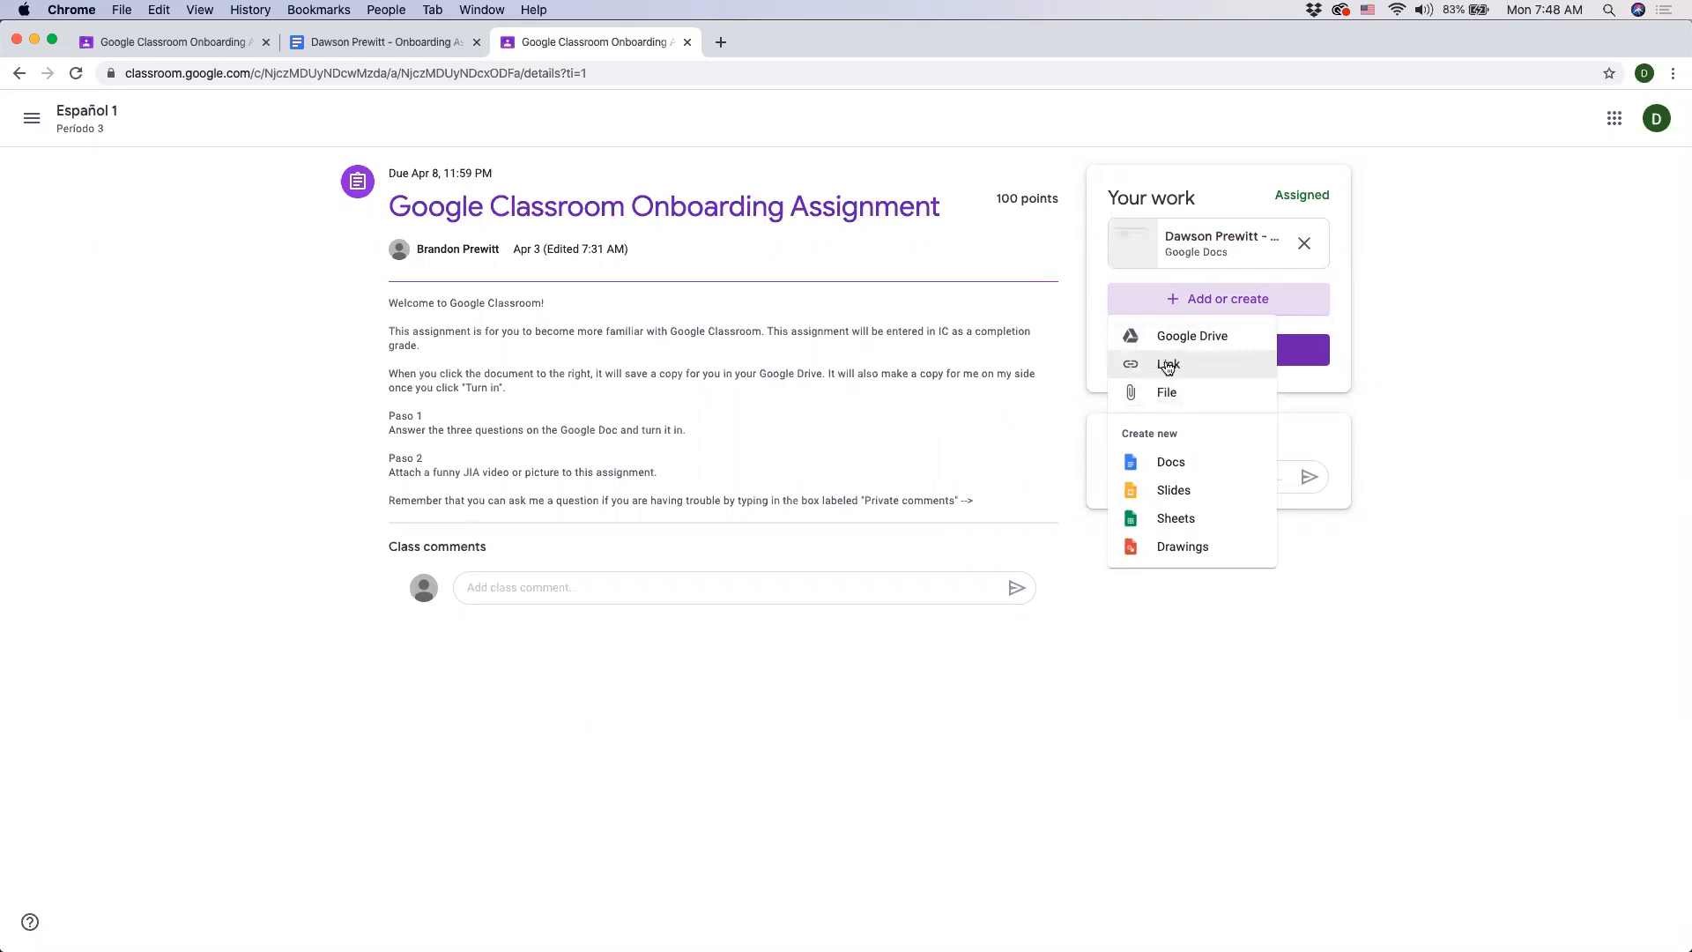
click(1157, 368)
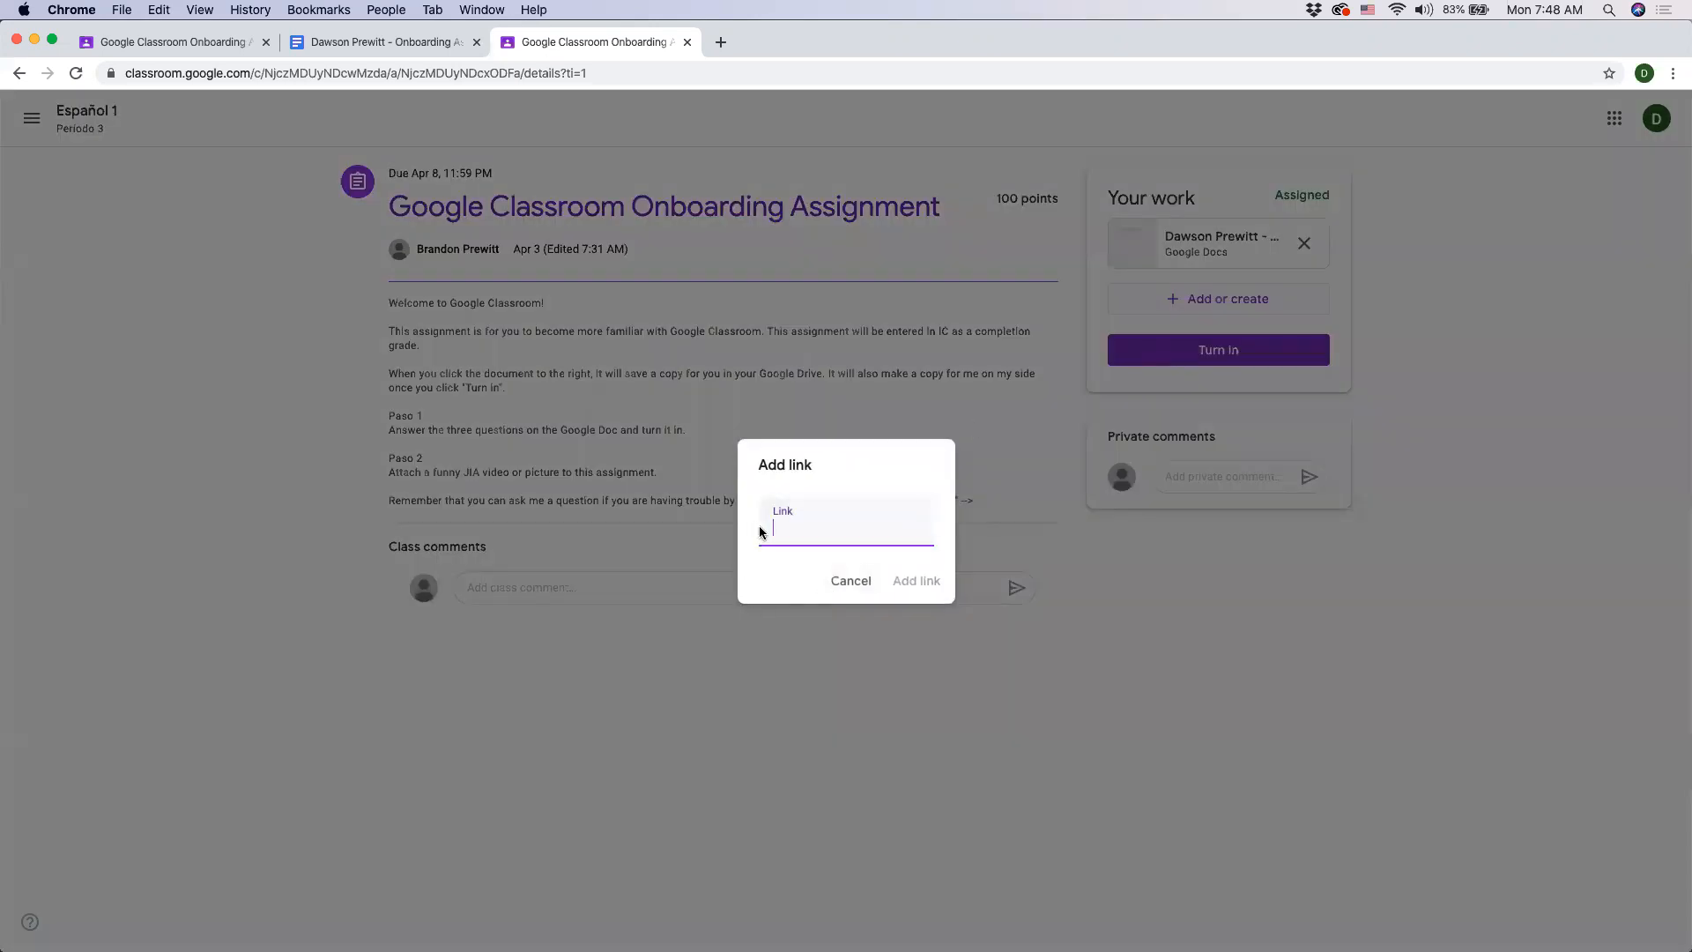
click(848, 584)
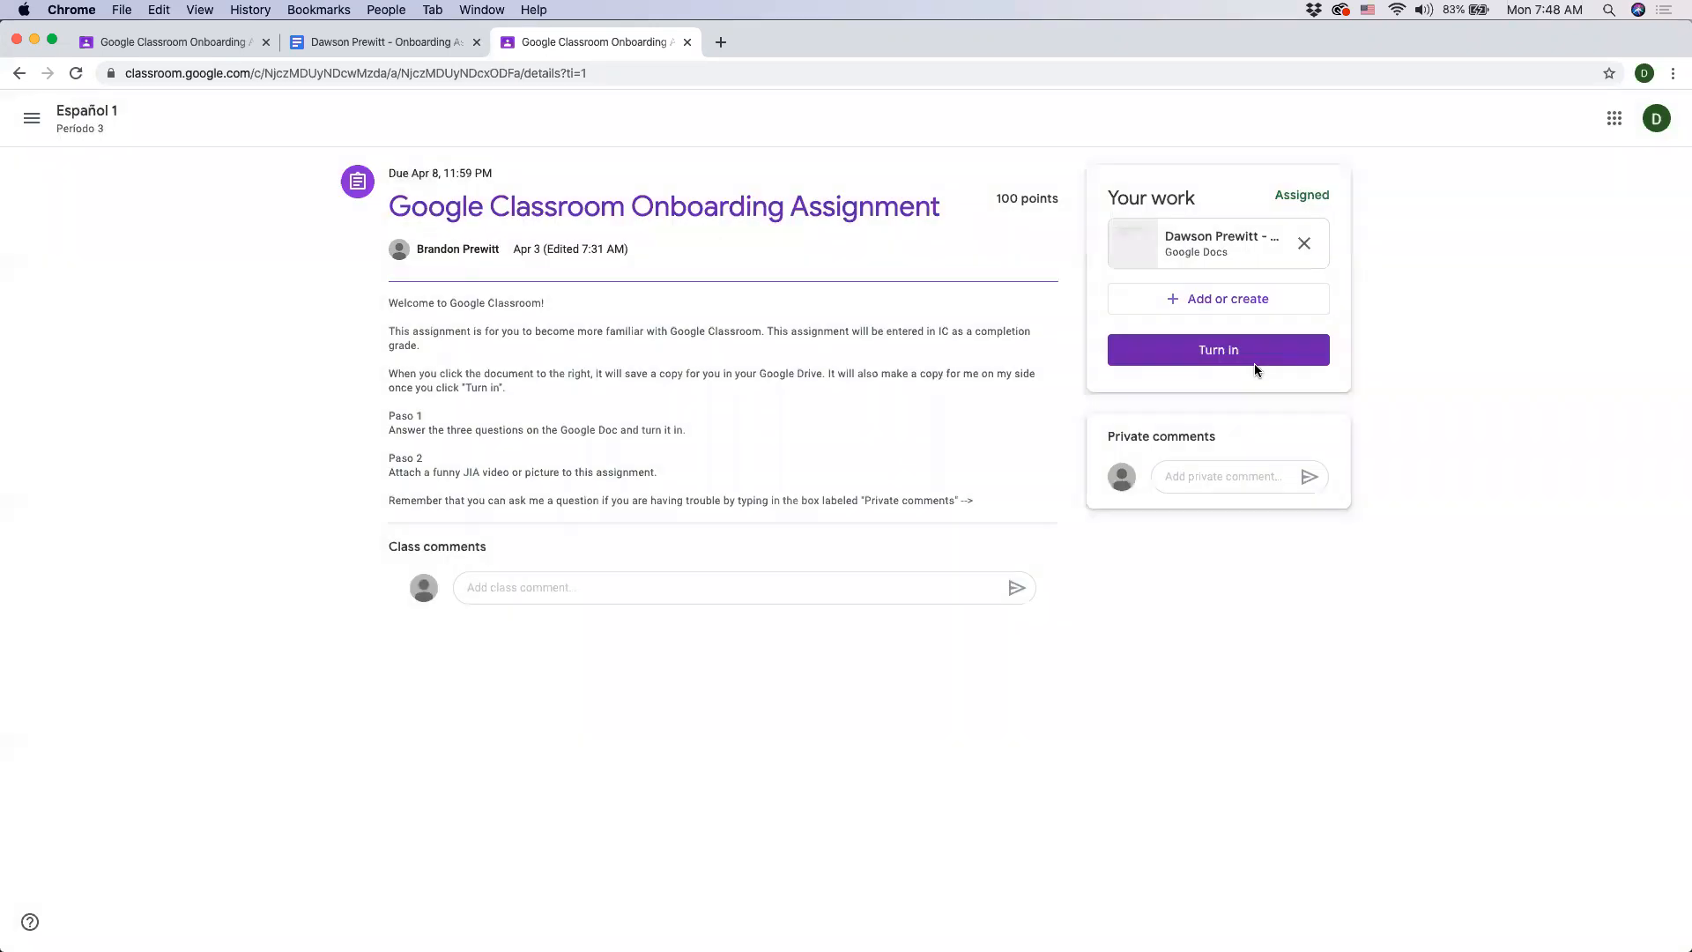
- Attach the image file gato loco.jpeg from the Desktop's Temp folder to your work by uploading it
click(1226, 312)
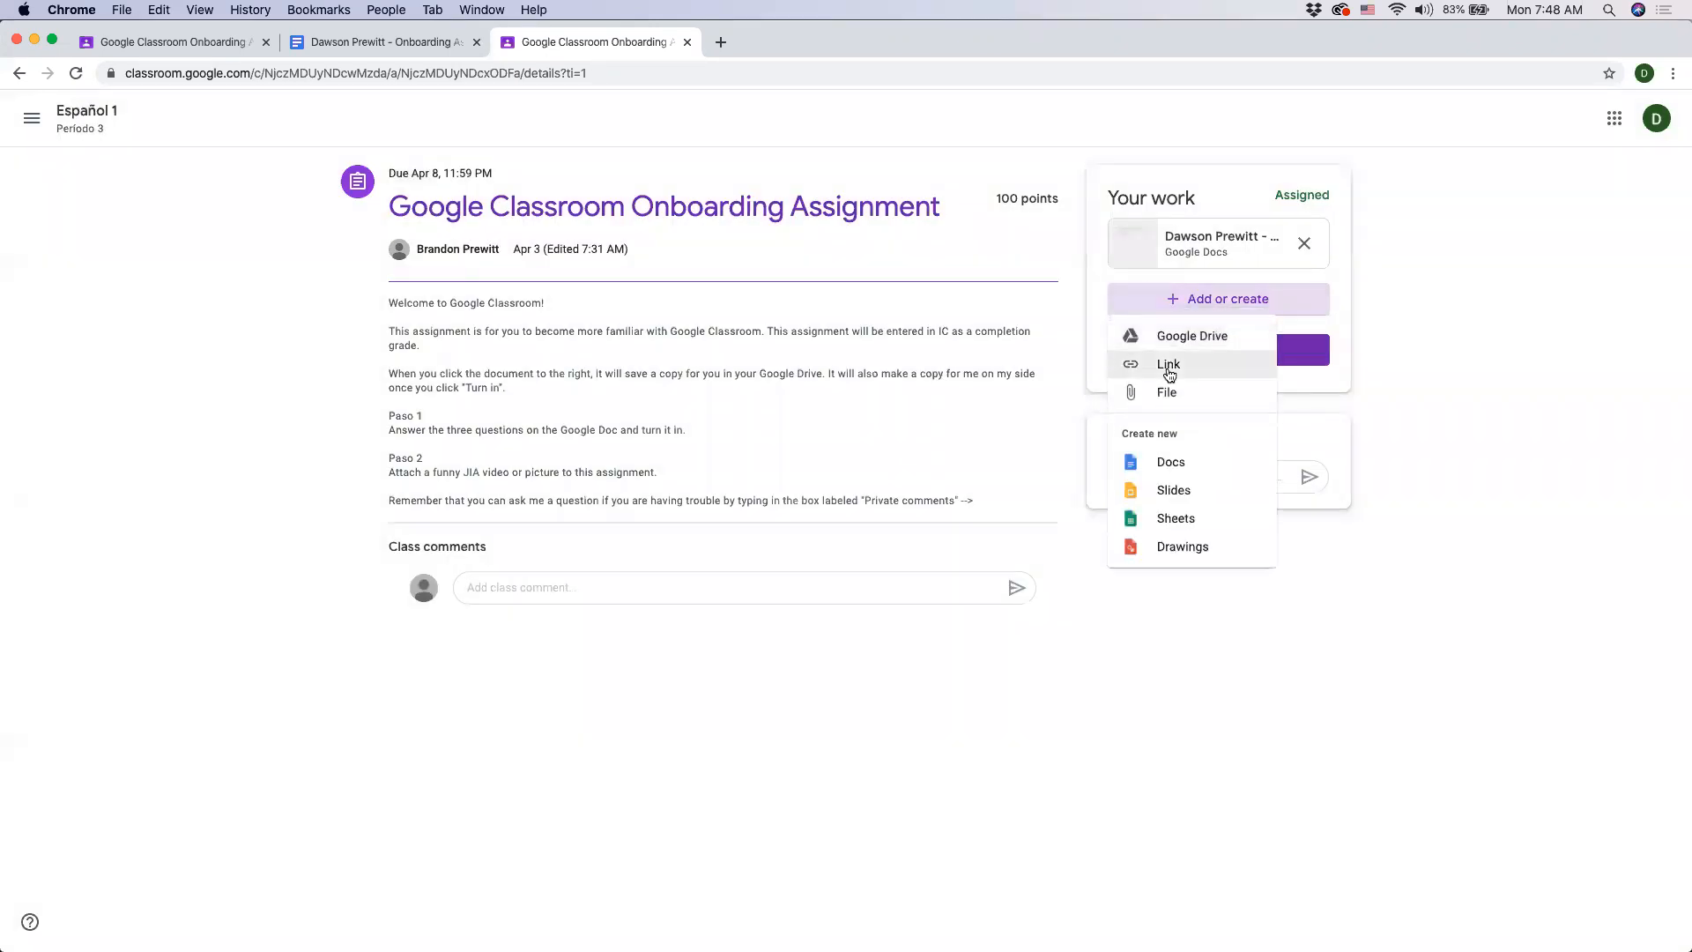
click(1175, 395)
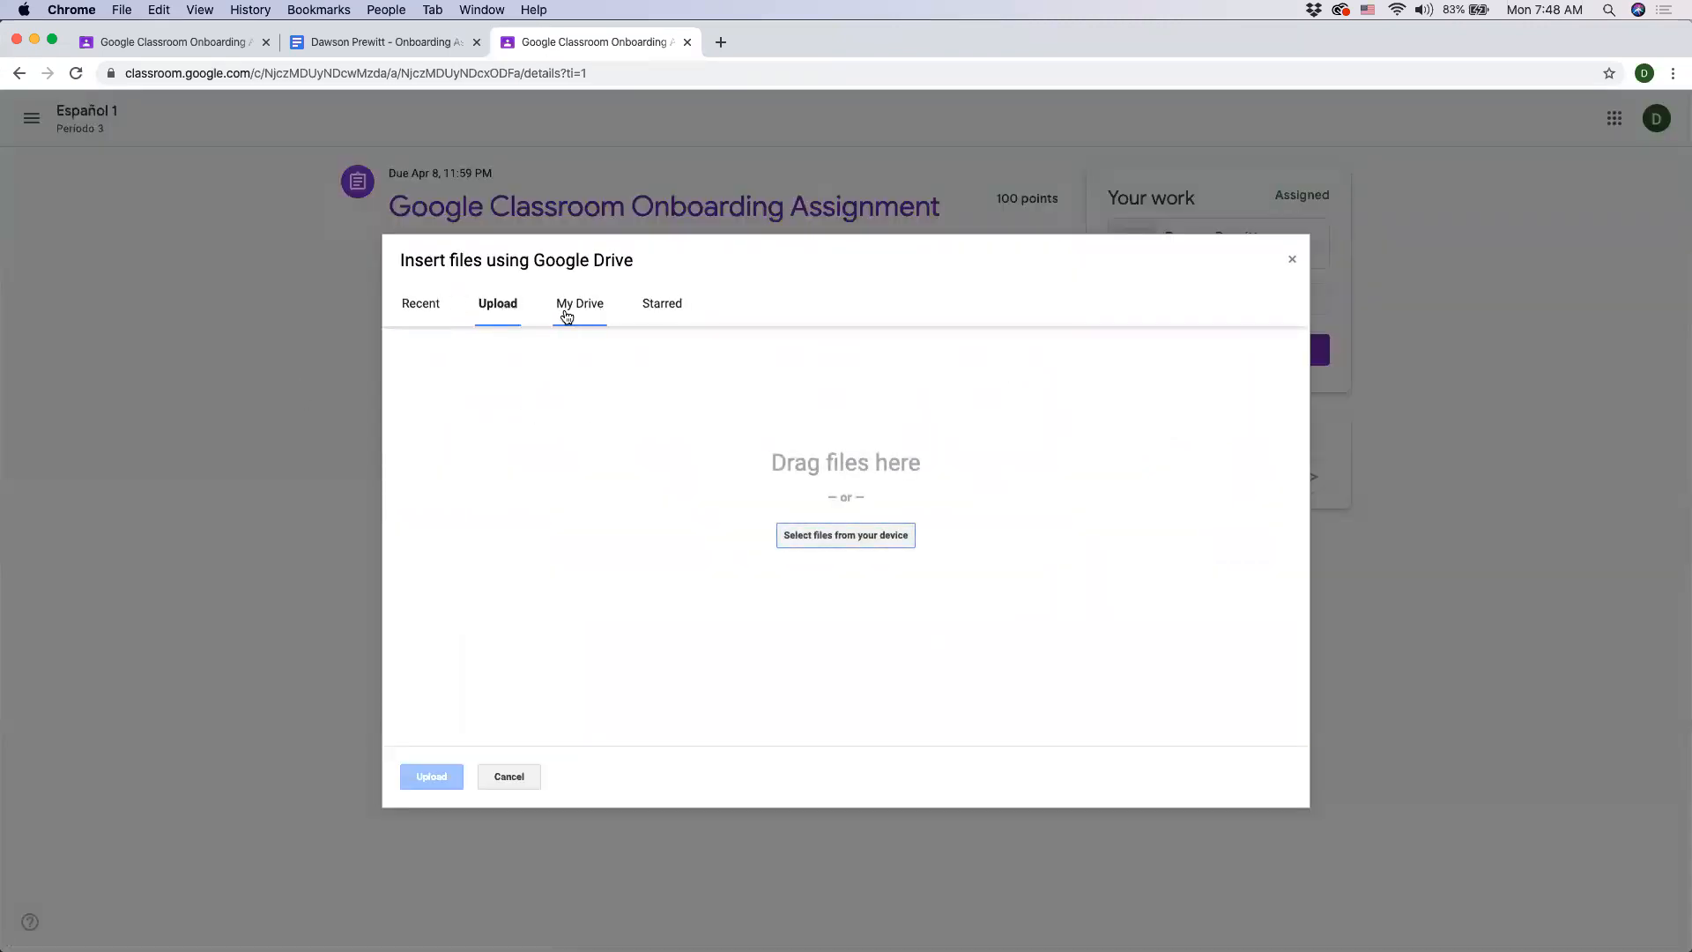
click(564, 314)
click(492, 304)
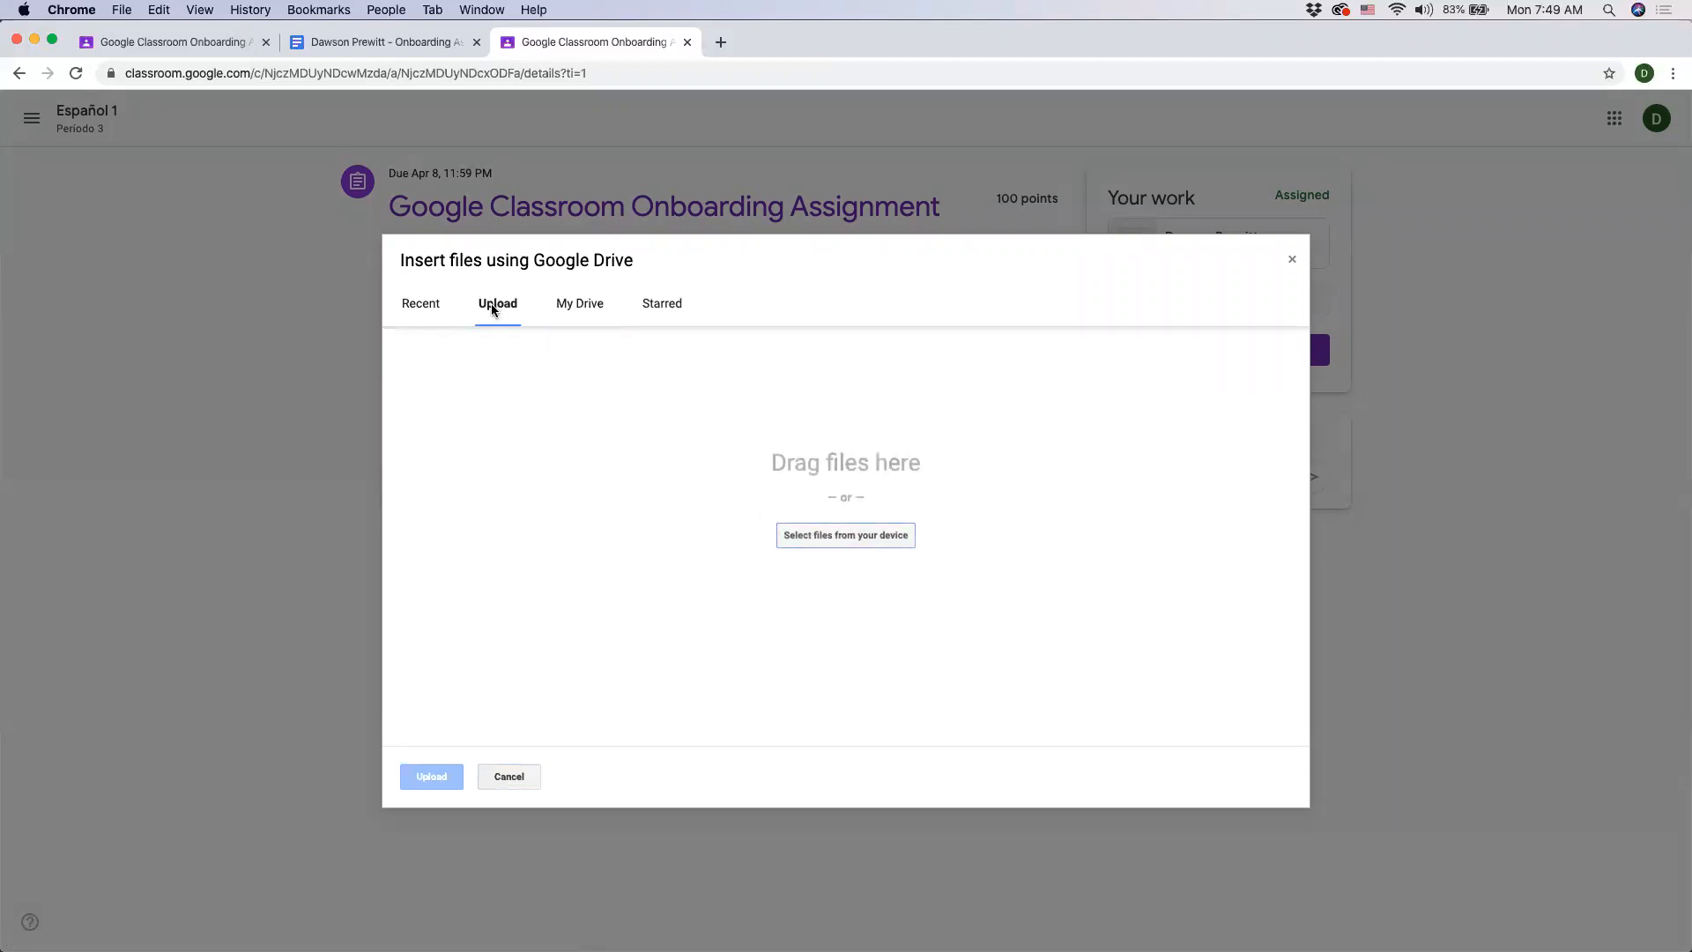
click(830, 543)
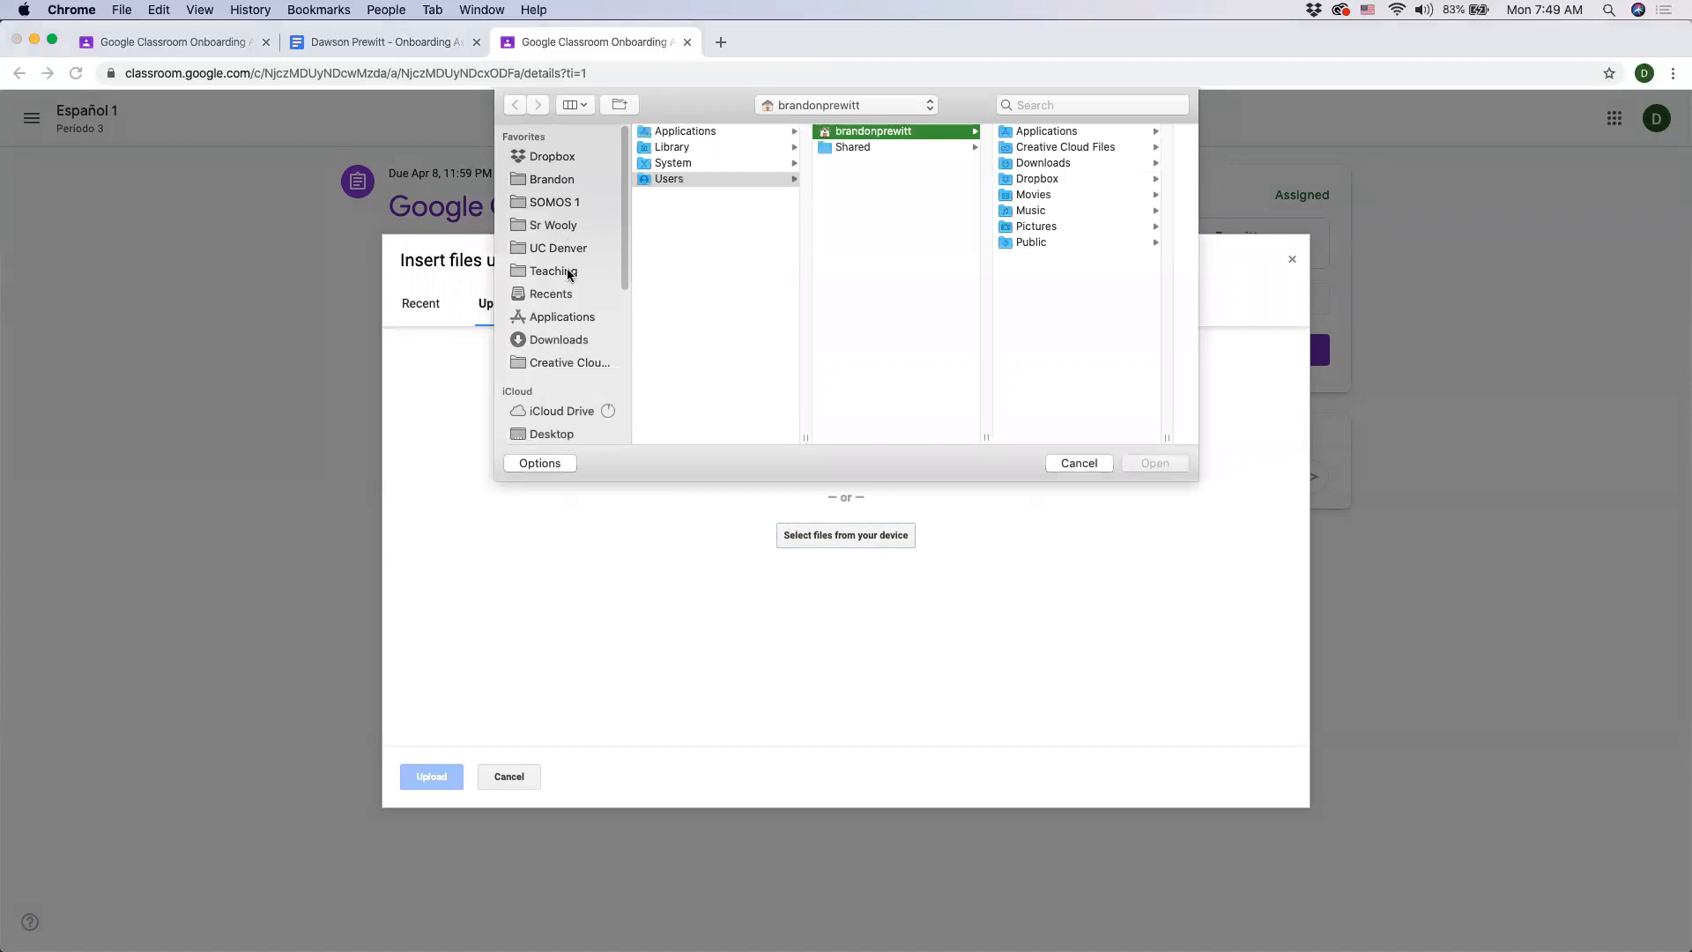
scroll(548, 414, down, 2)
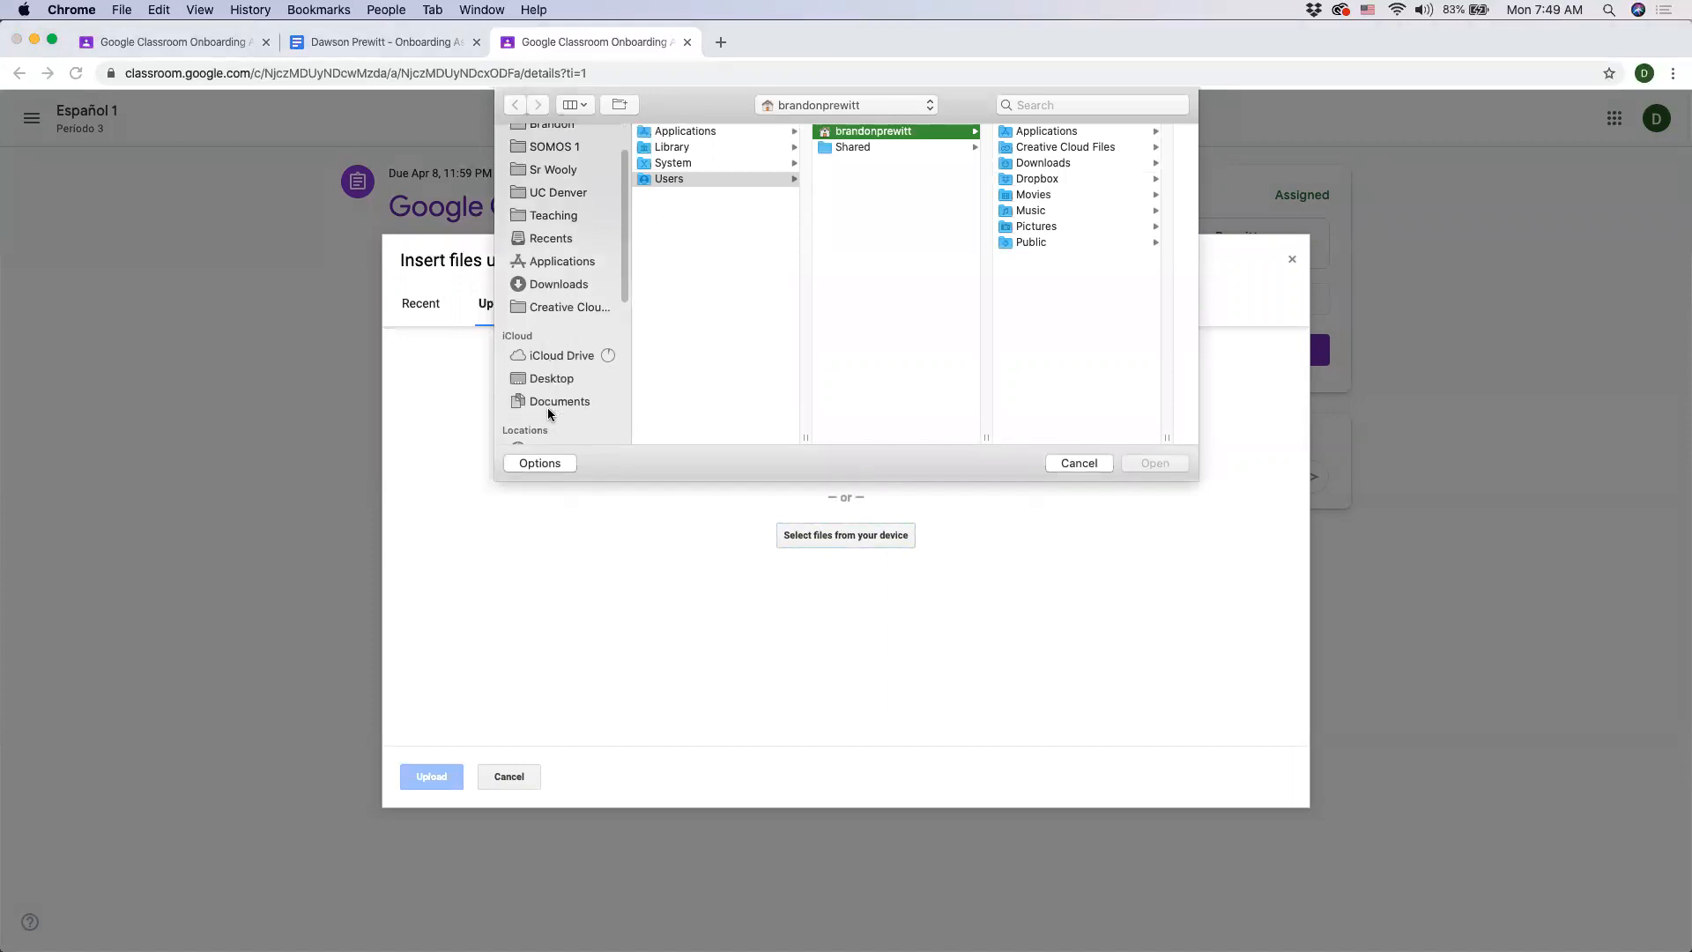
click(547, 401)
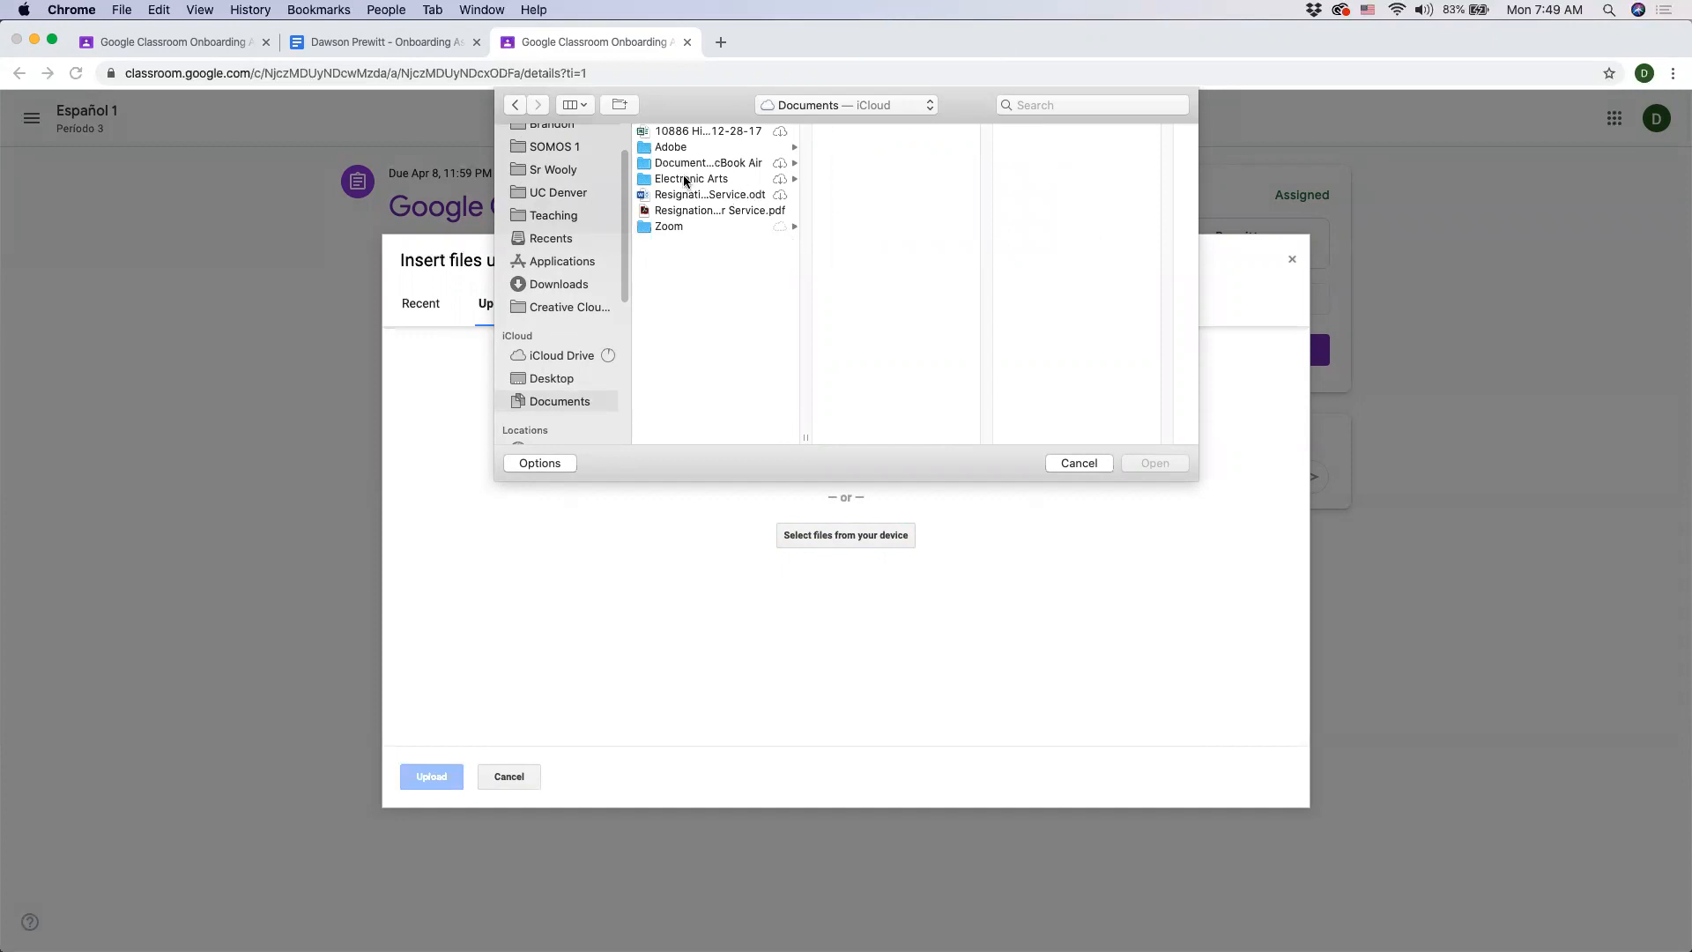
click(533, 381)
click(668, 227)
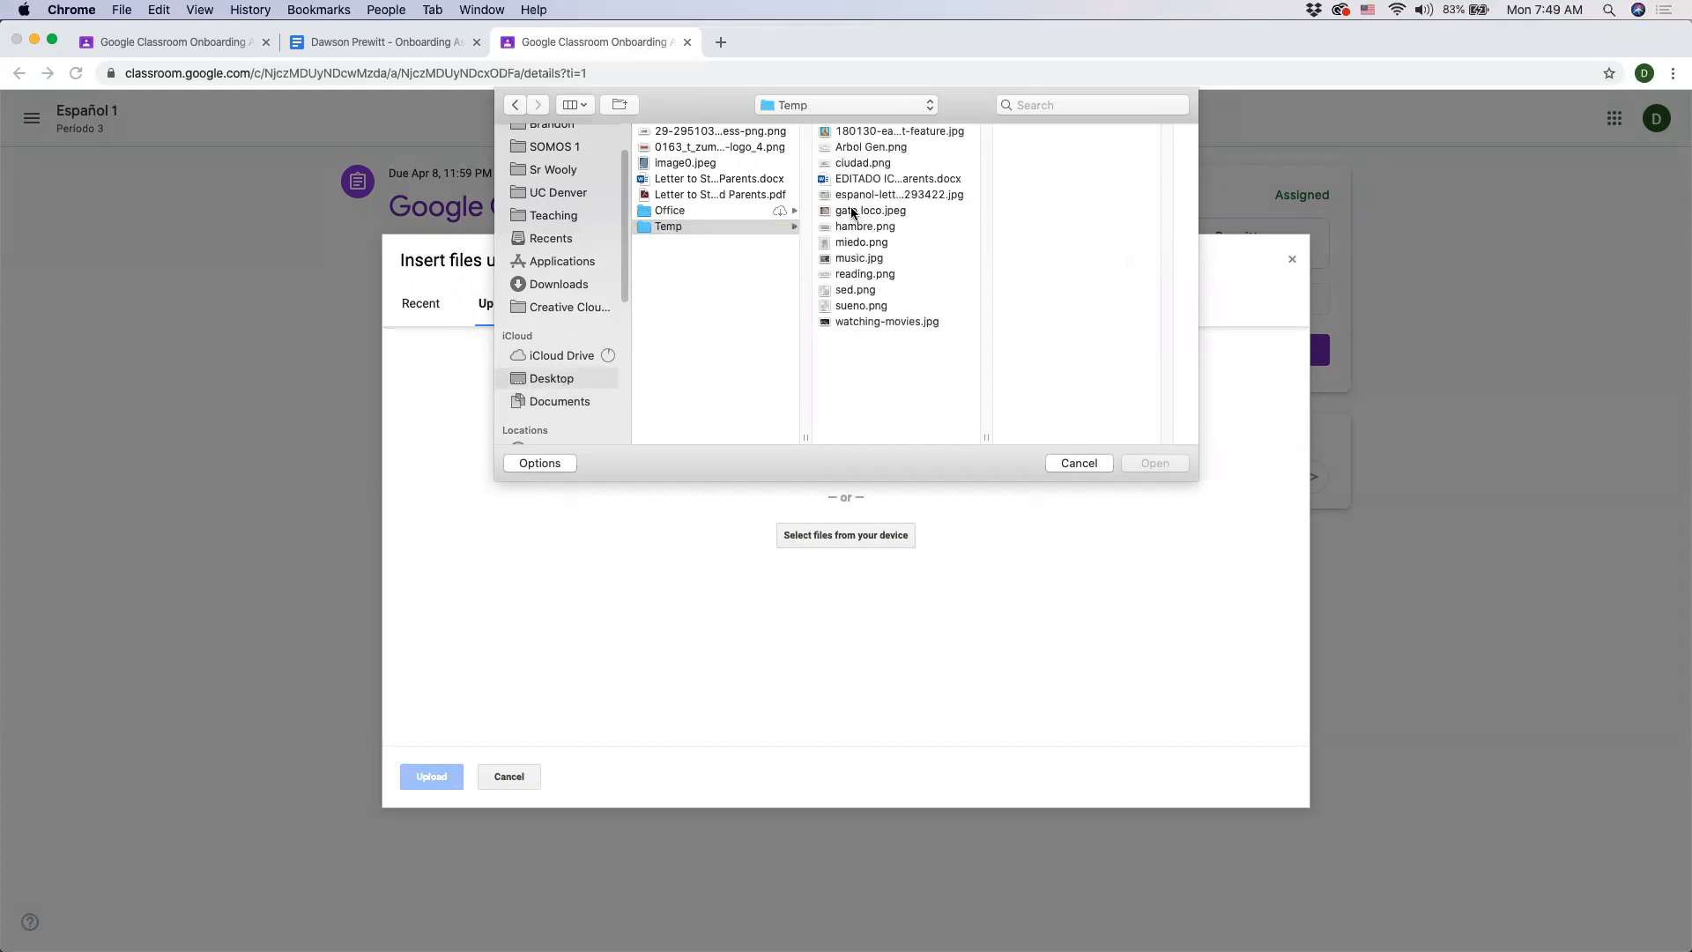
double_click(851, 212)
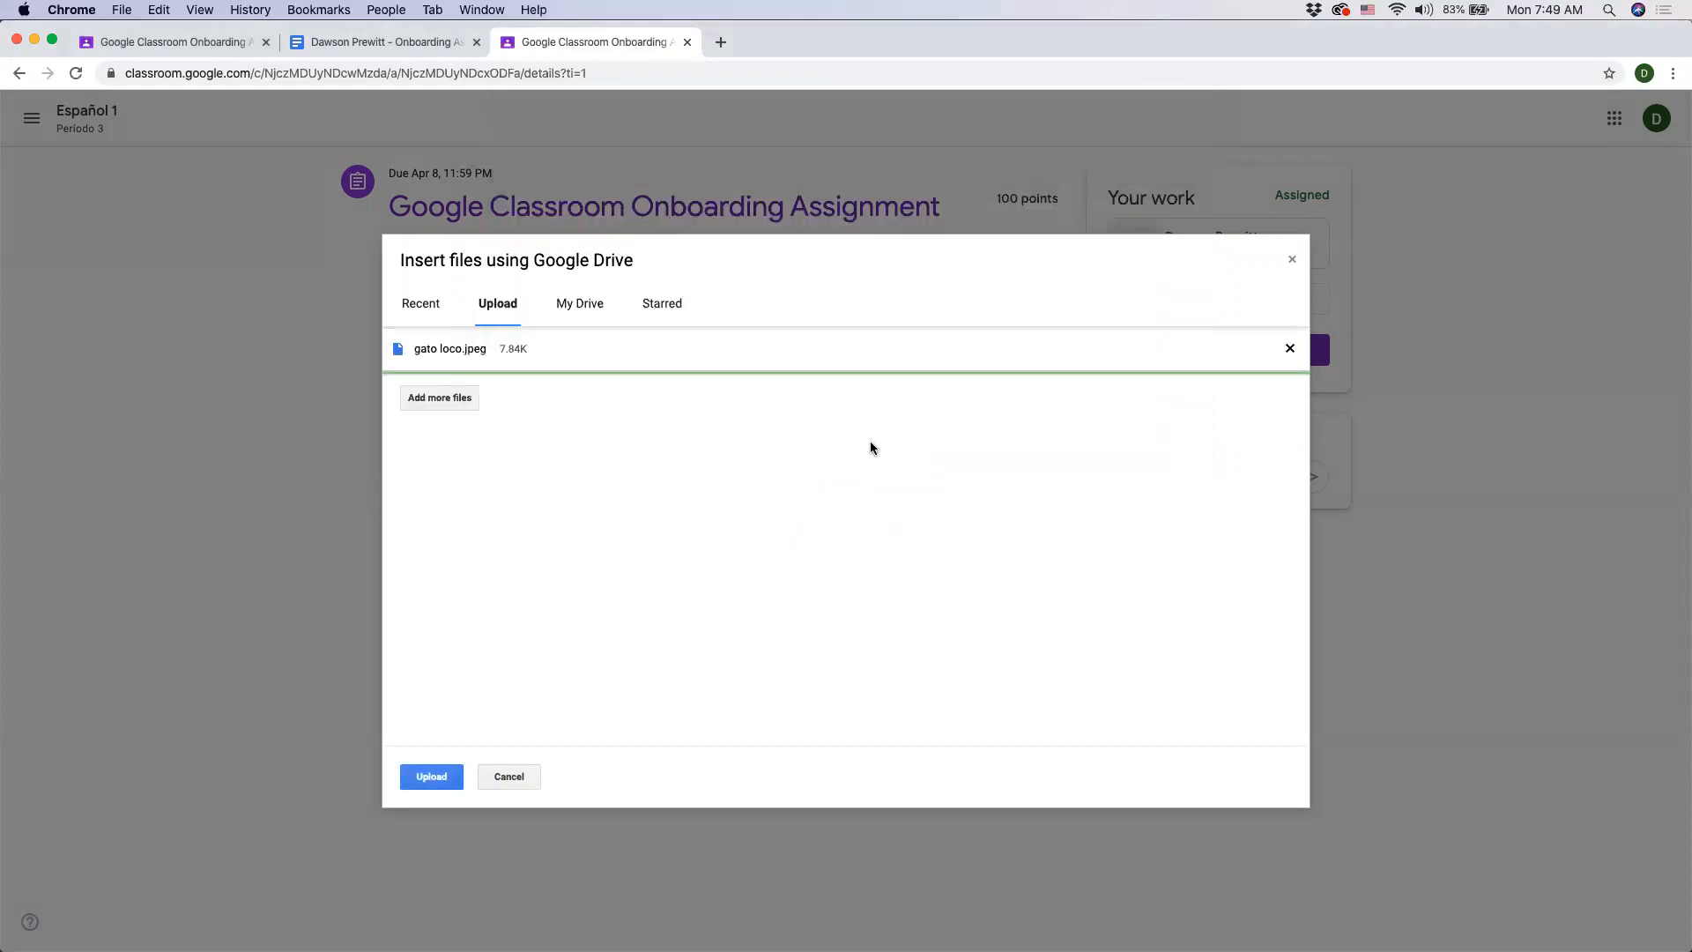
click(430, 777)
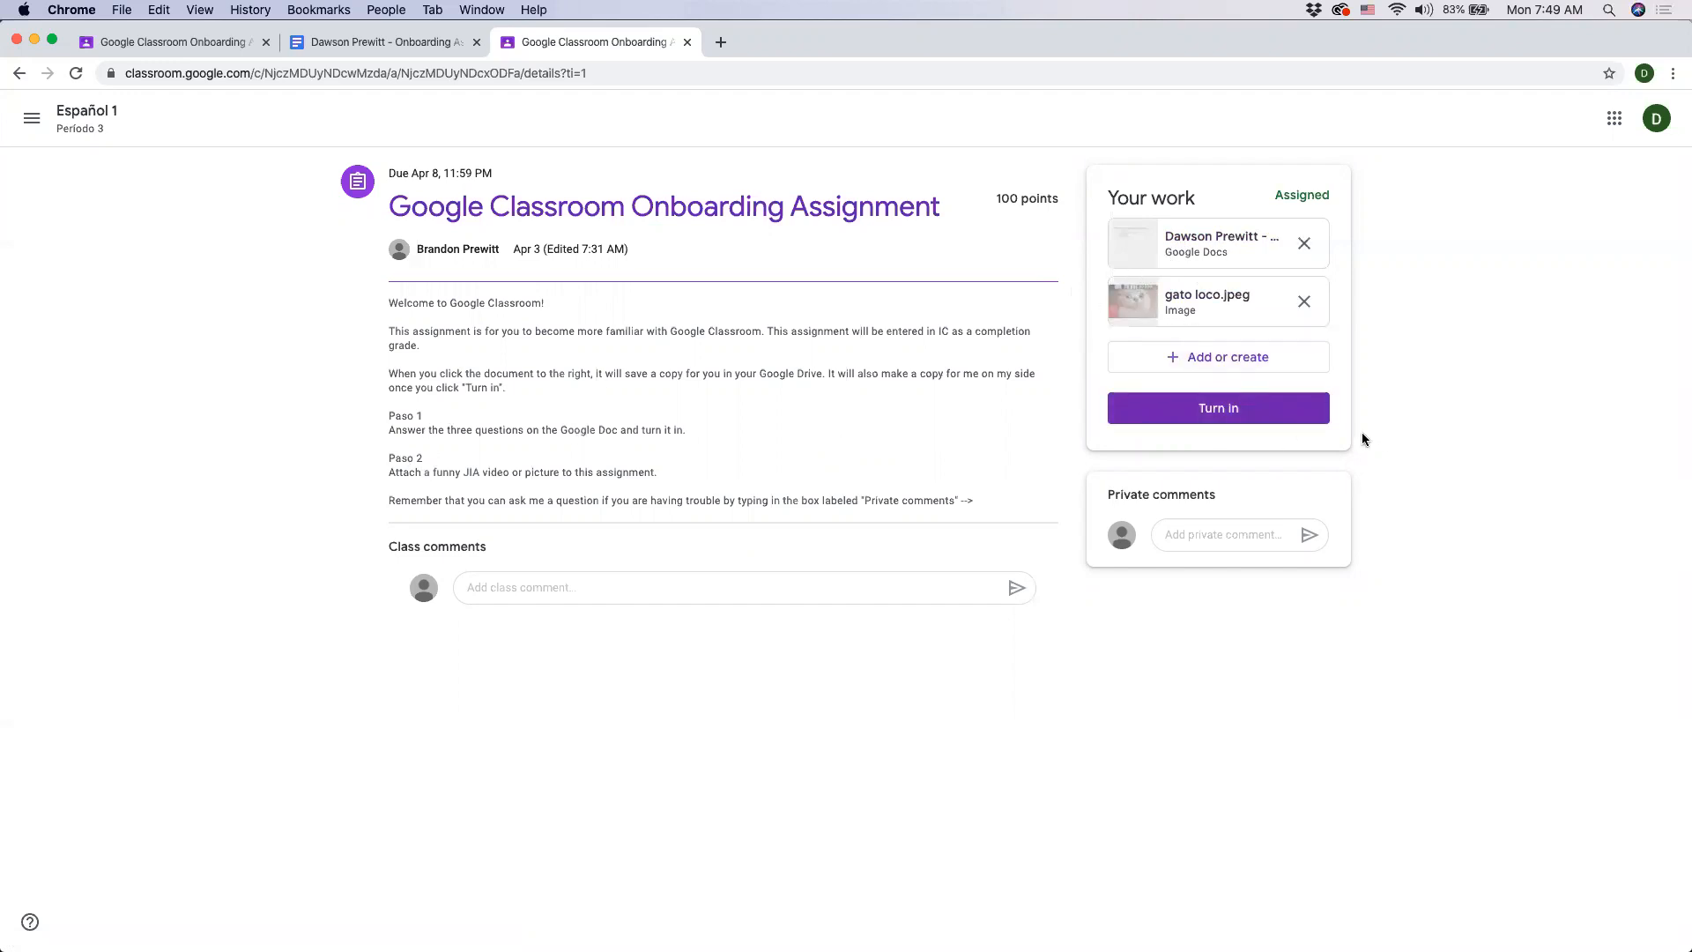
- Turn in the assignment with the Google Doc and the image attached
click(1184, 412)
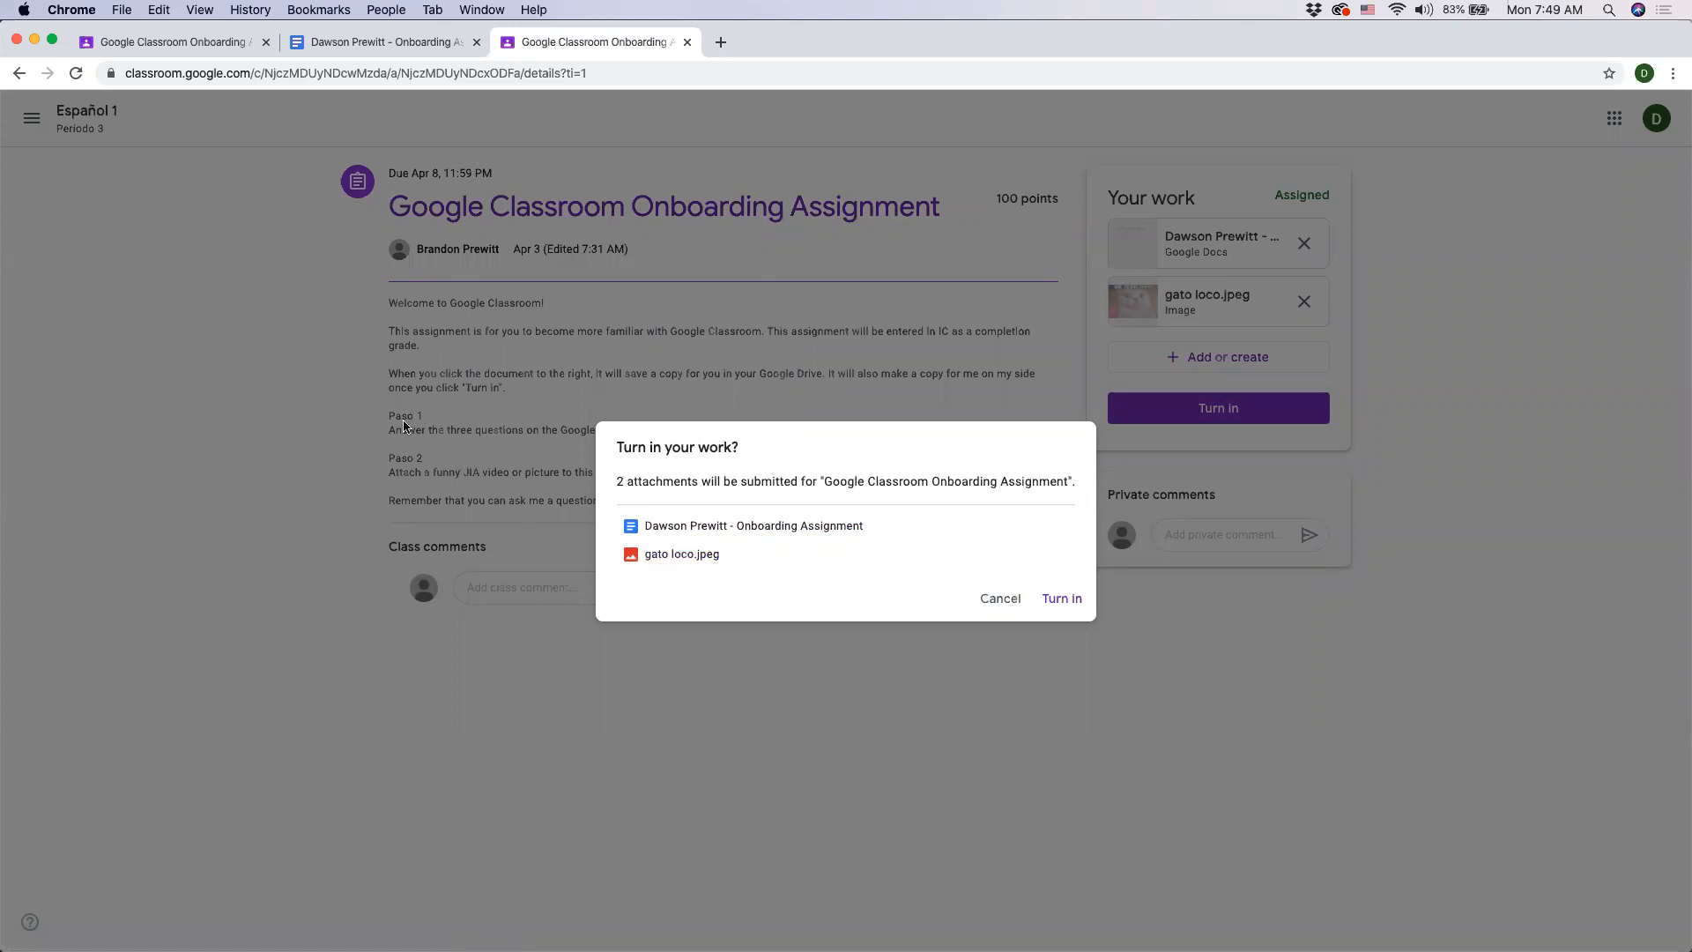
click(1062, 600)
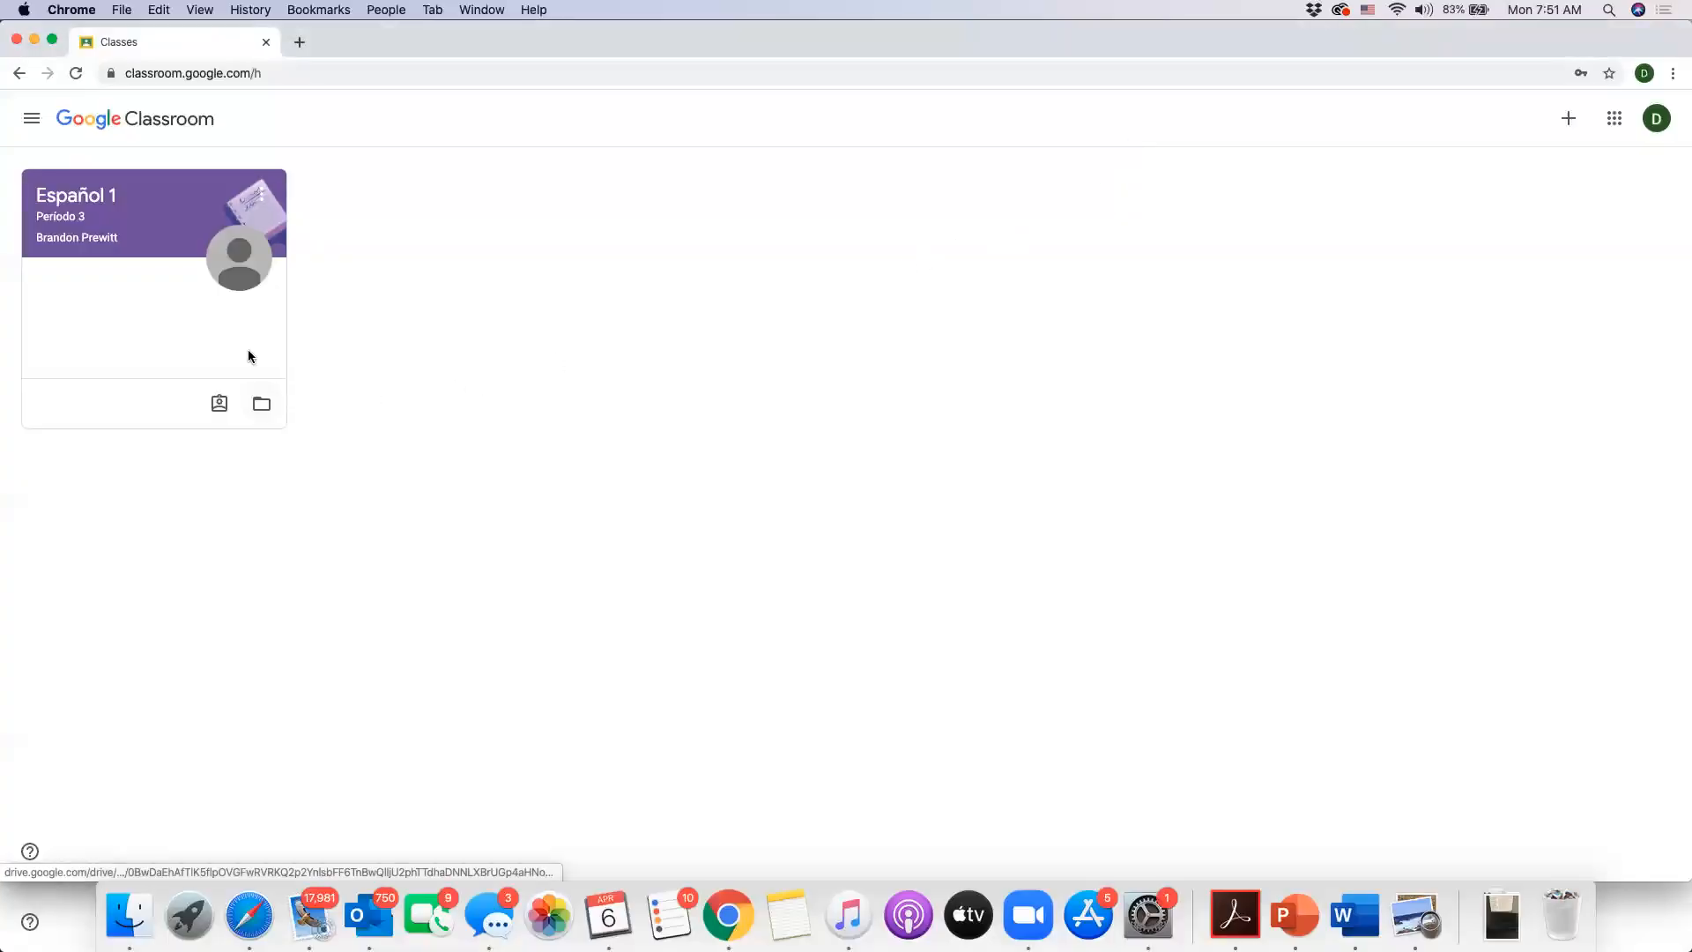
- Open the onboarding assignment from the Español 1 class's Classwork page and highlight its grade status
click(166, 205)
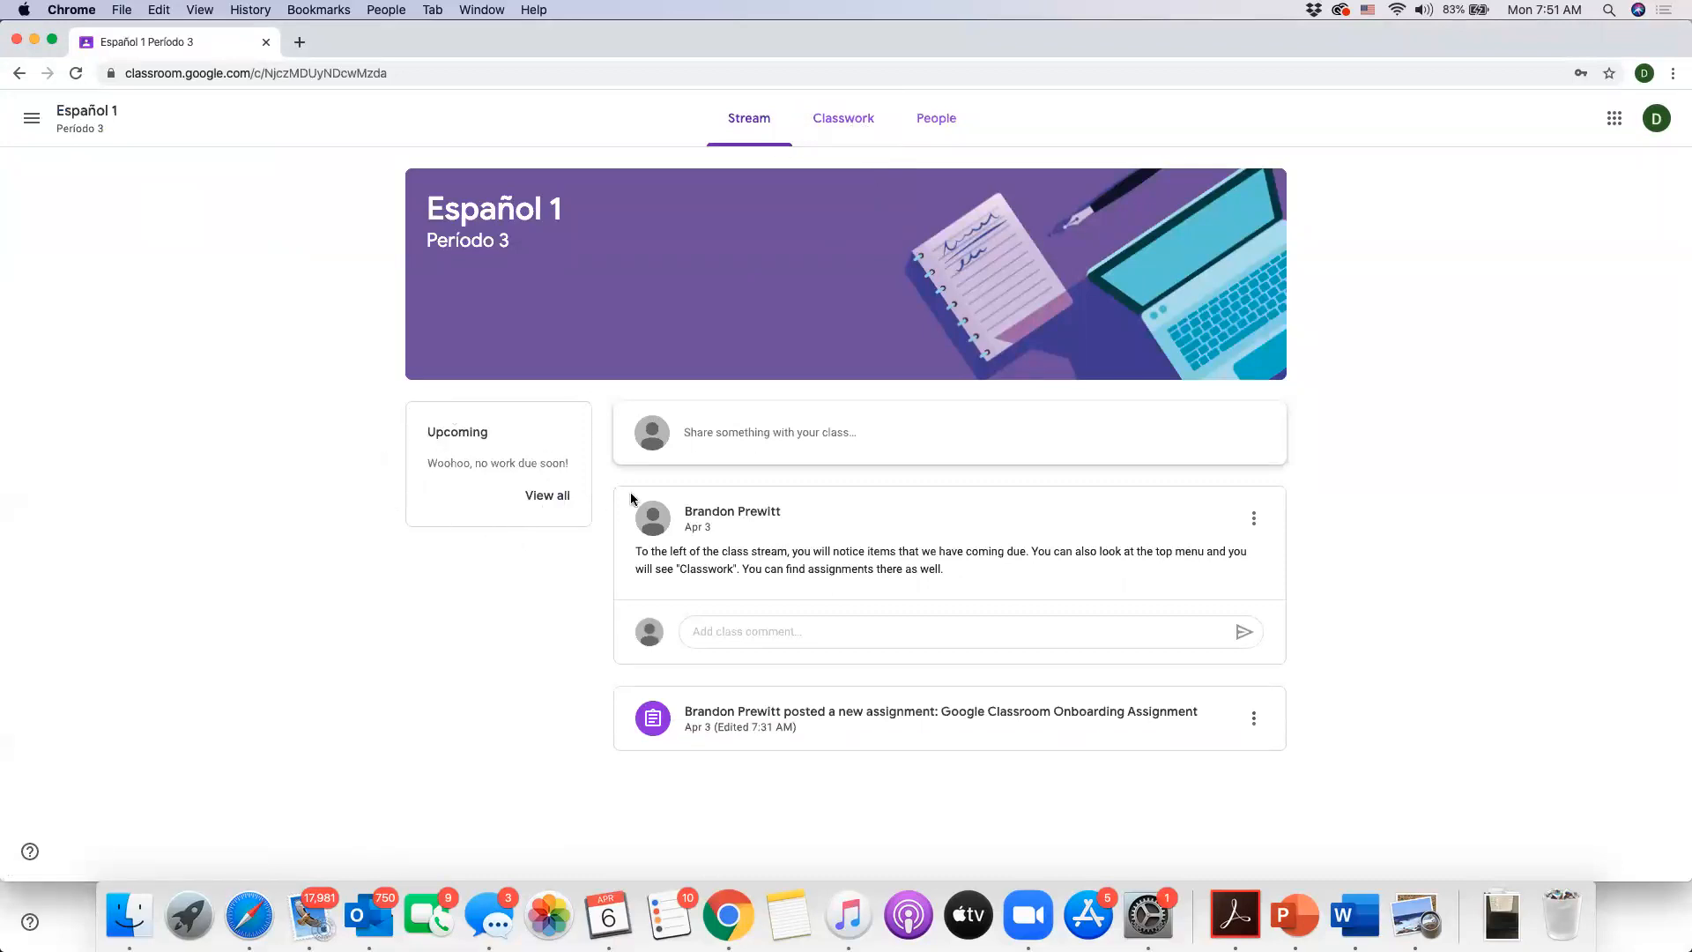
click(838, 125)
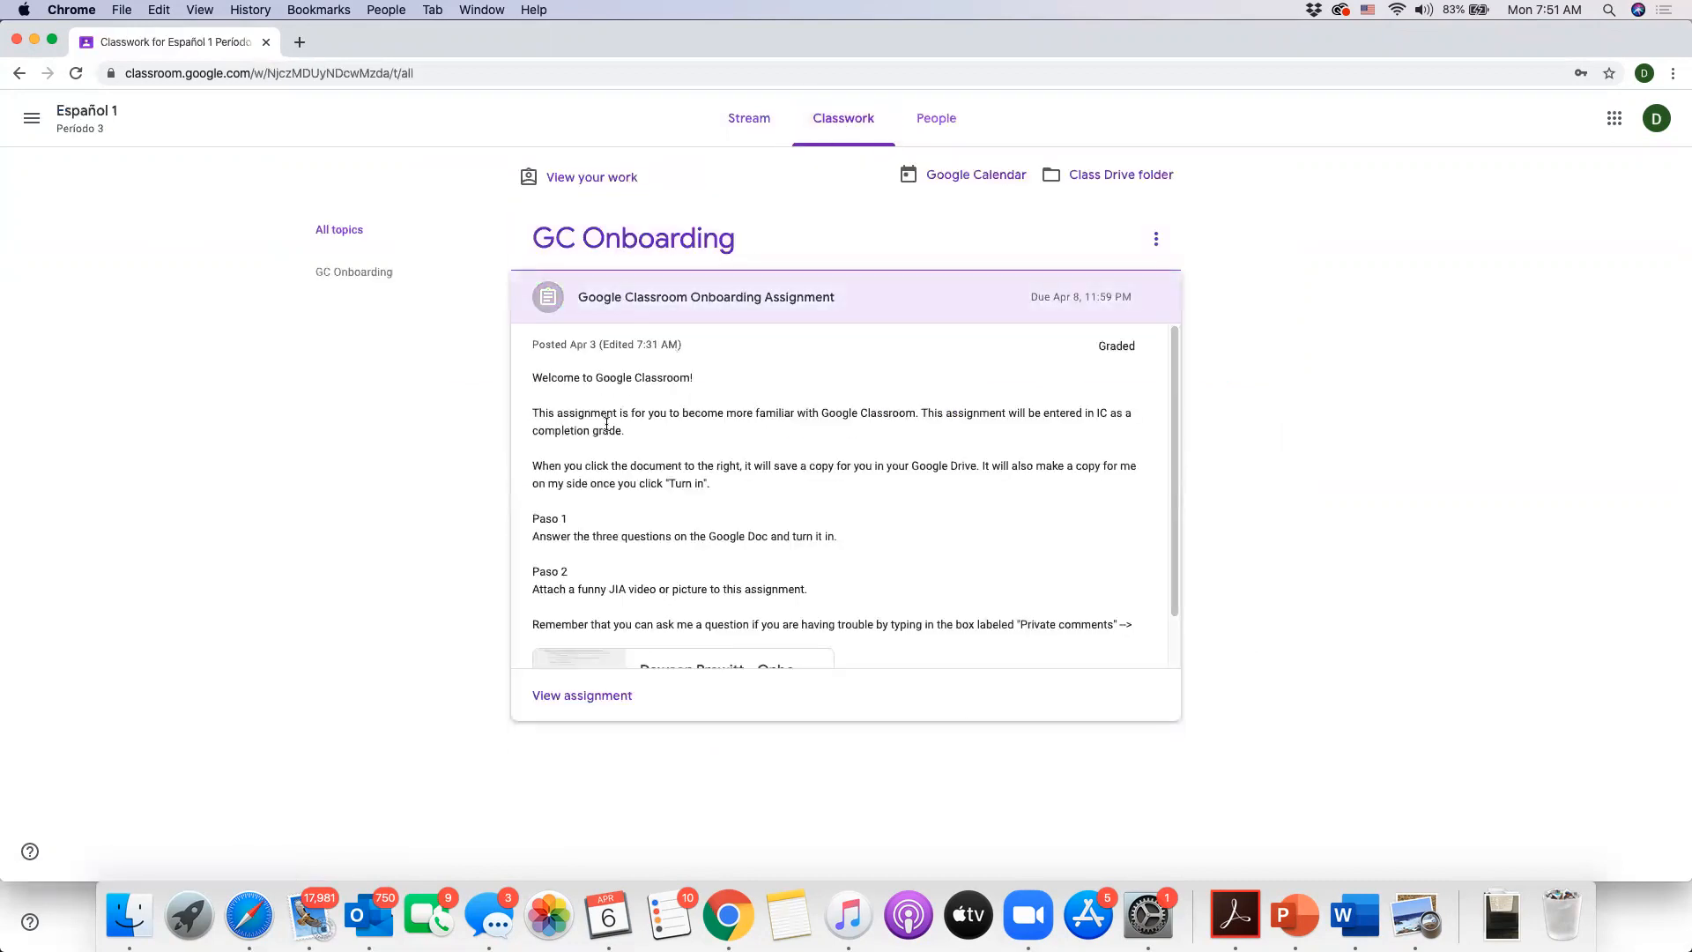
click(580, 698)
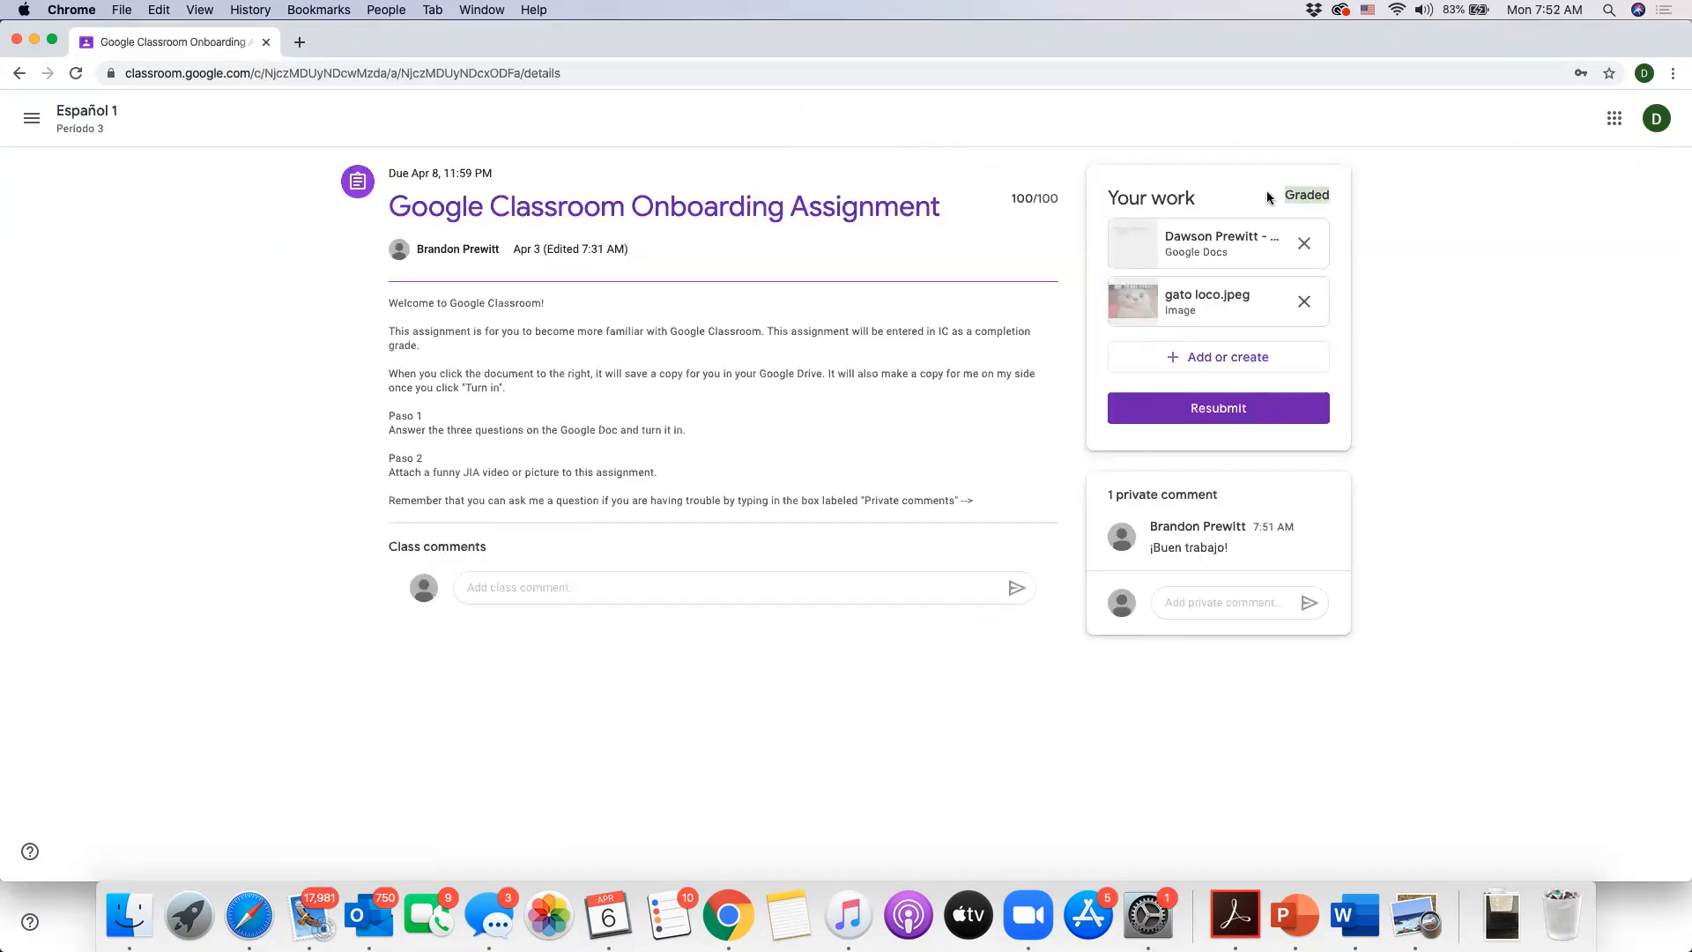
drag(1006, 202, 1070, 201)
click(1042, 222)
- Open your Google Doc submission and examine the teacher's comments, opening a reply box without replying
click(1226, 255)
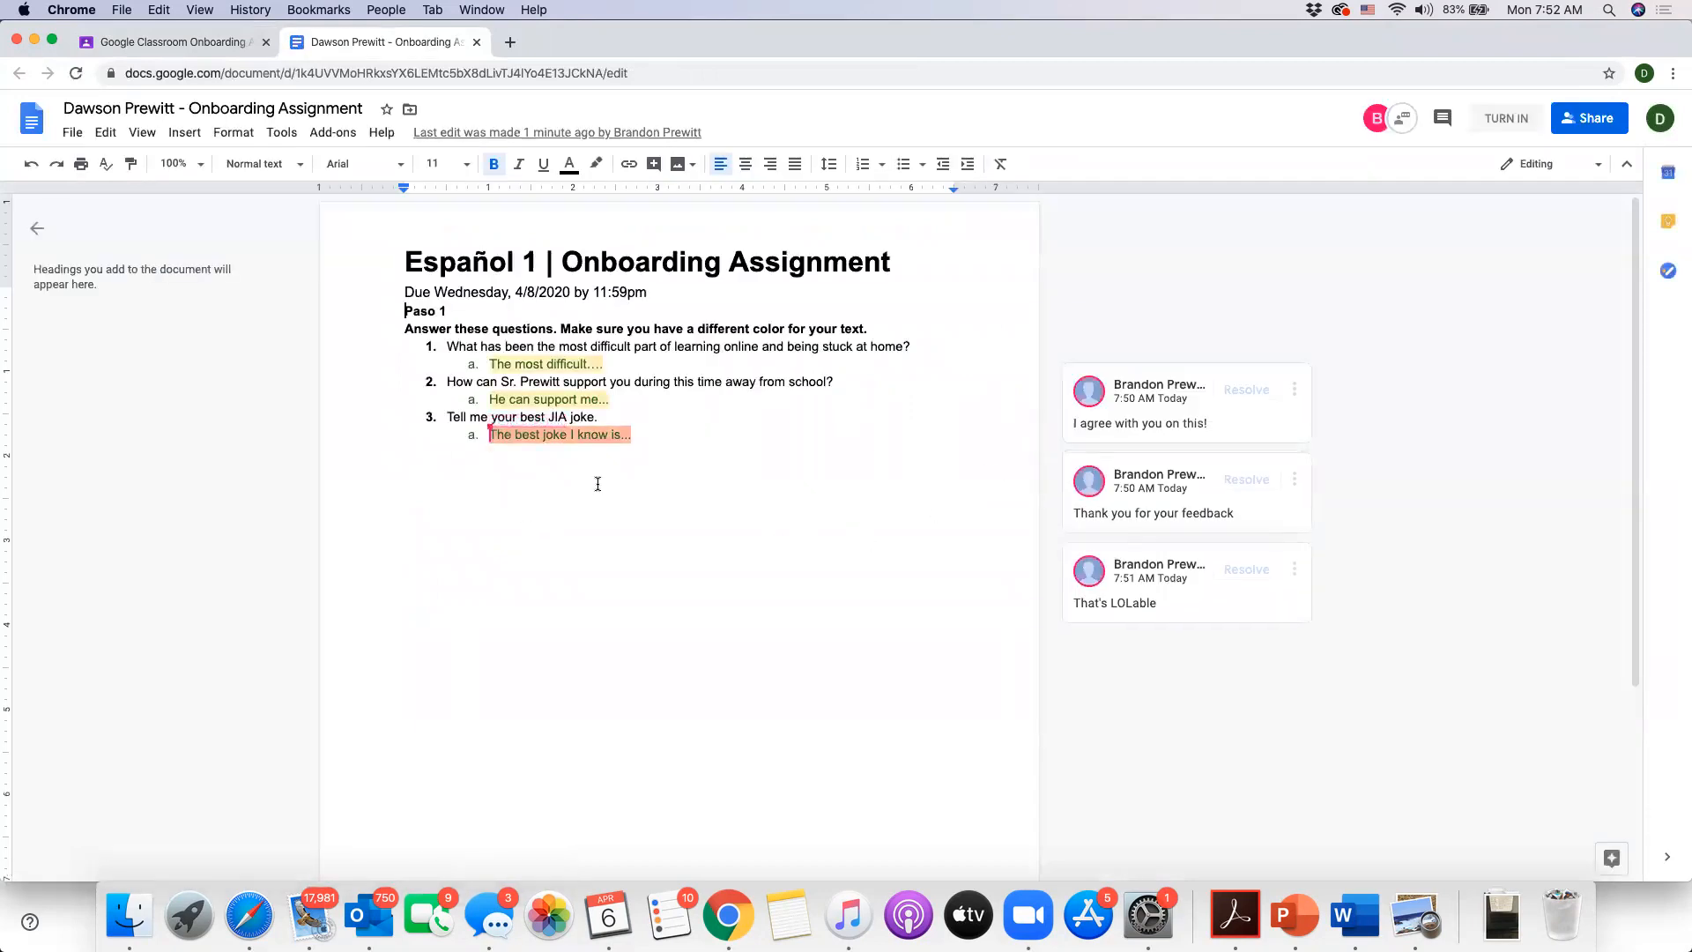
click(1181, 388)
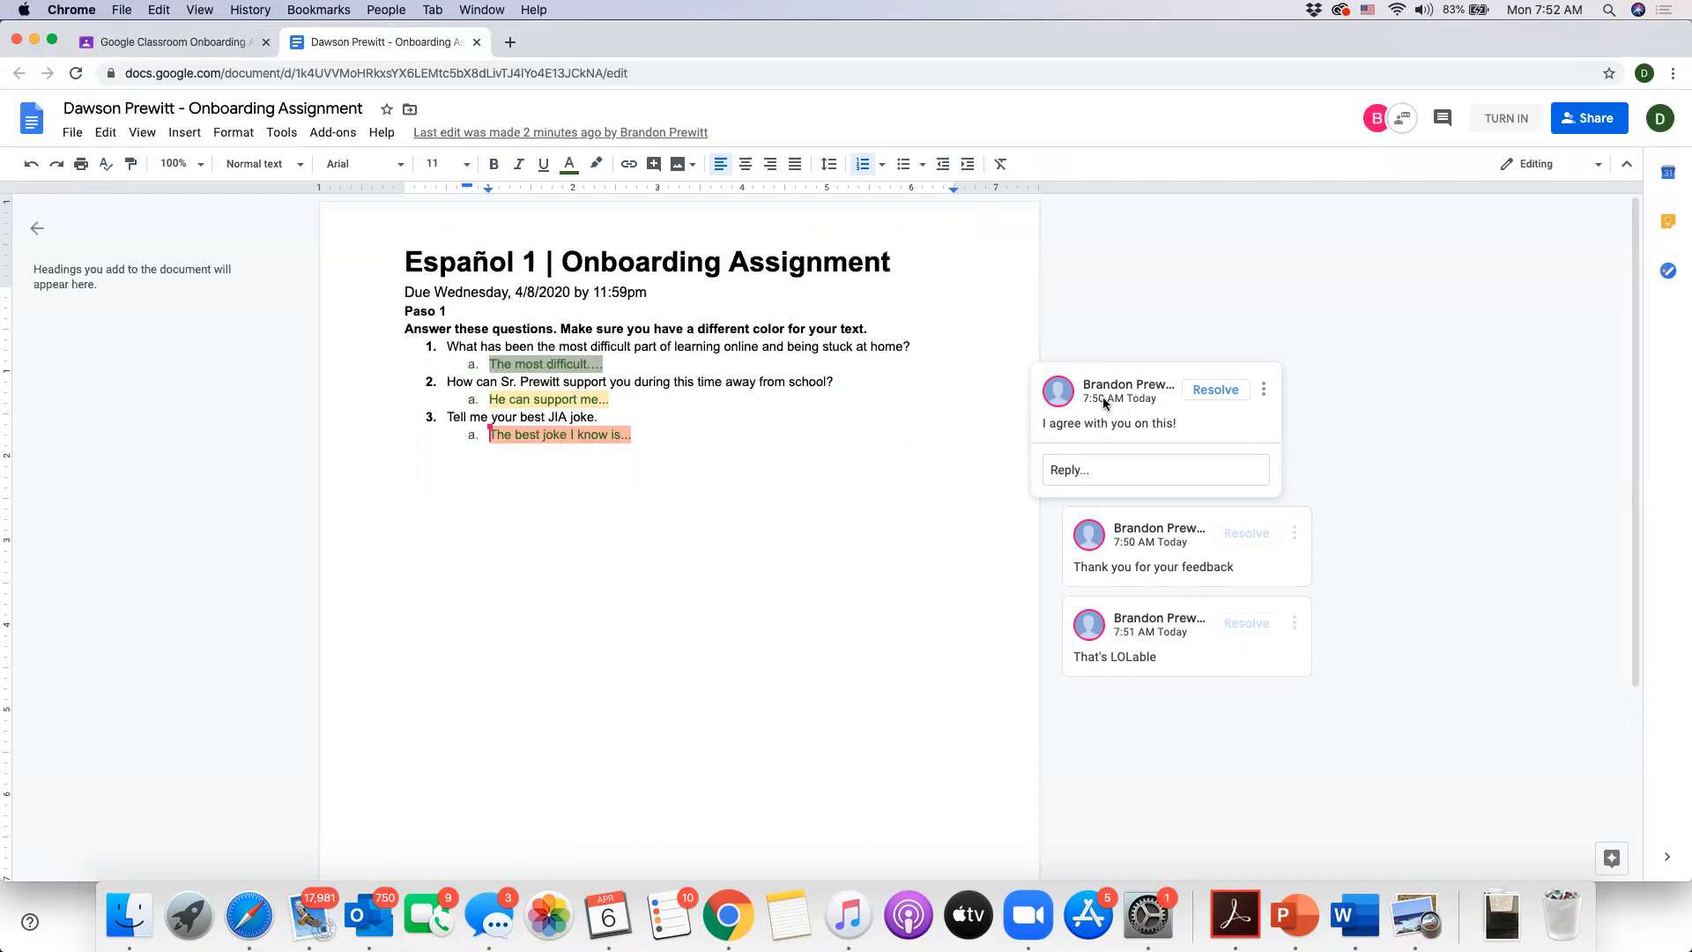
click(1091, 474)
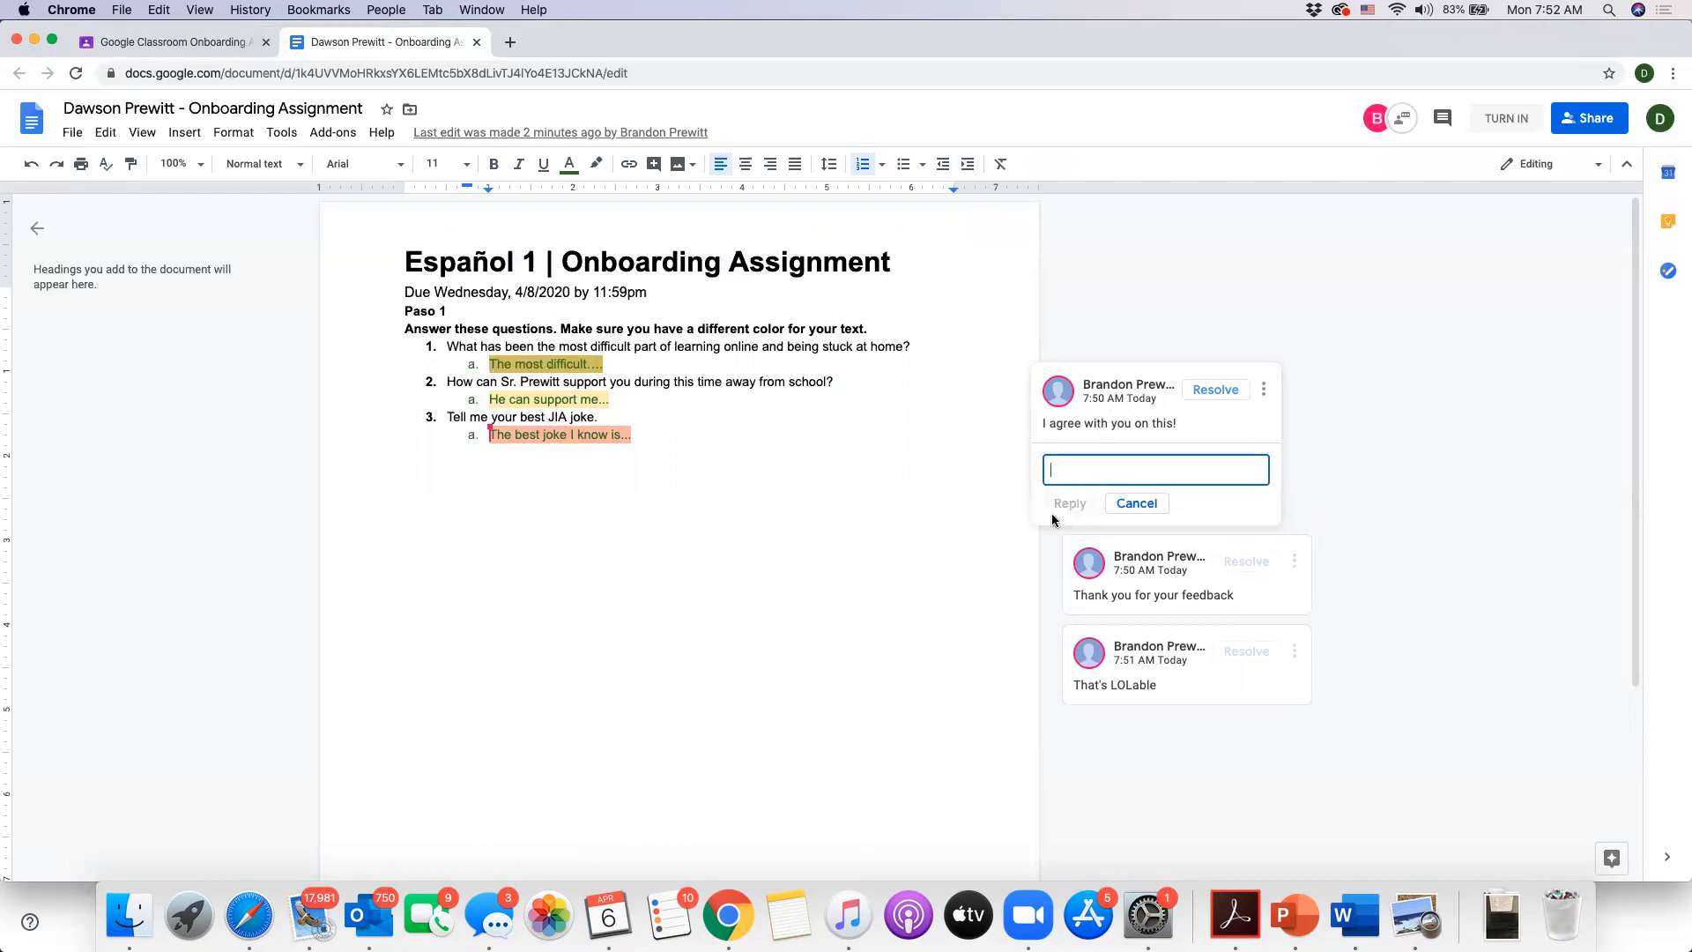
click(1224, 430)
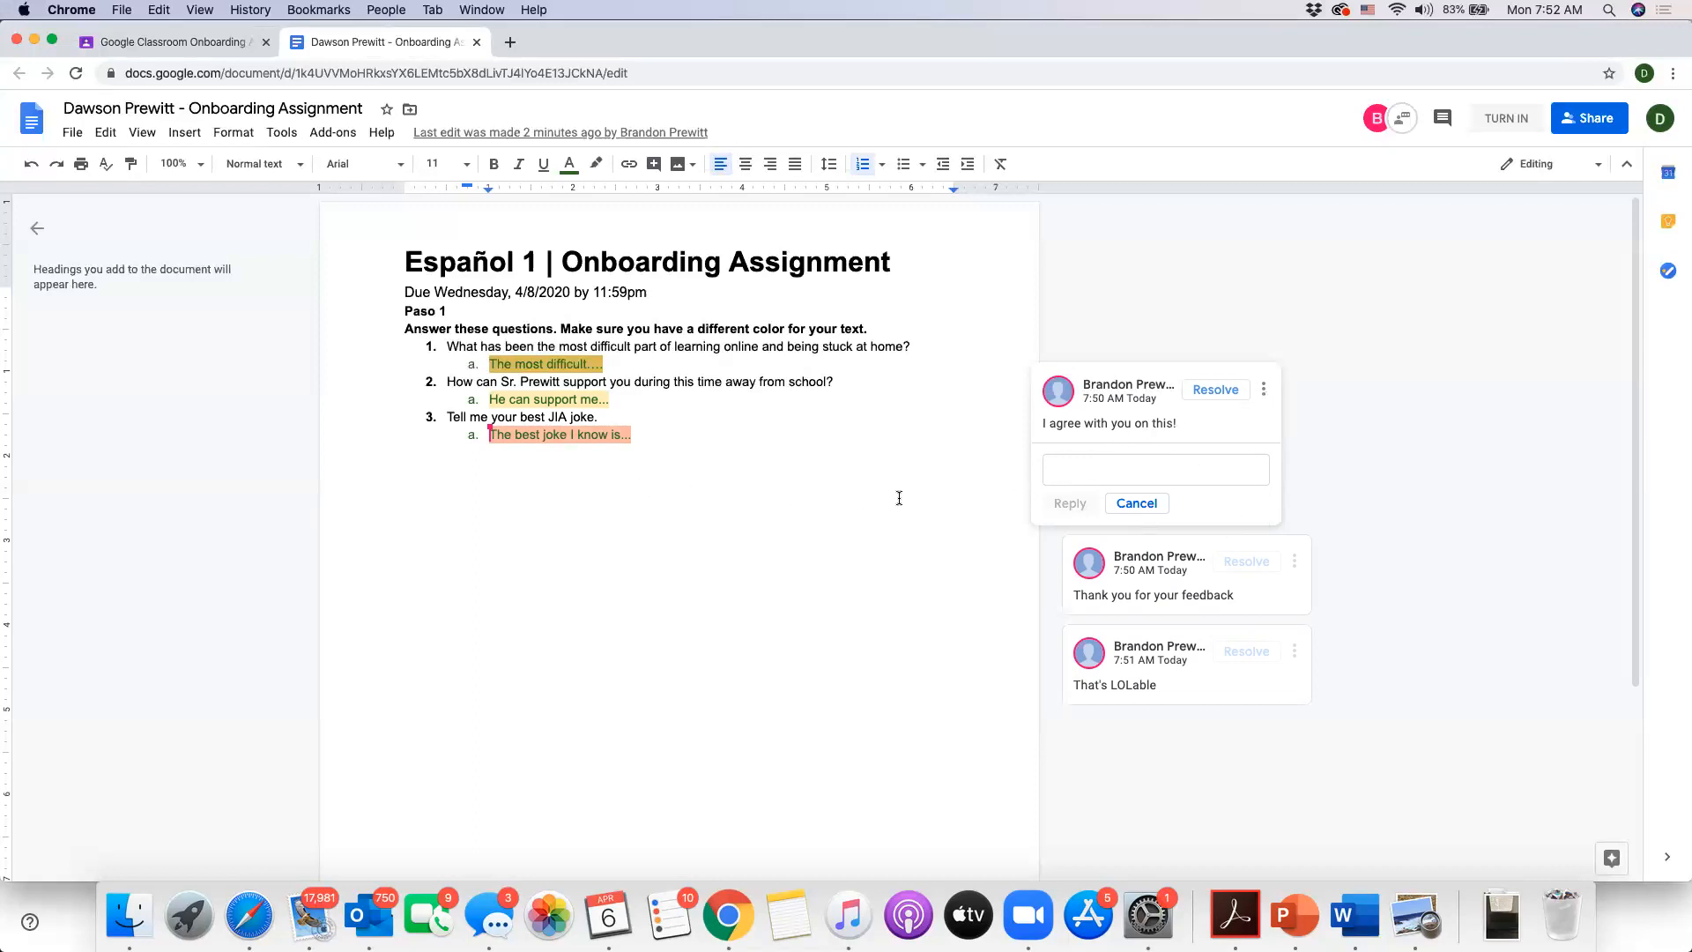
click(865, 504)
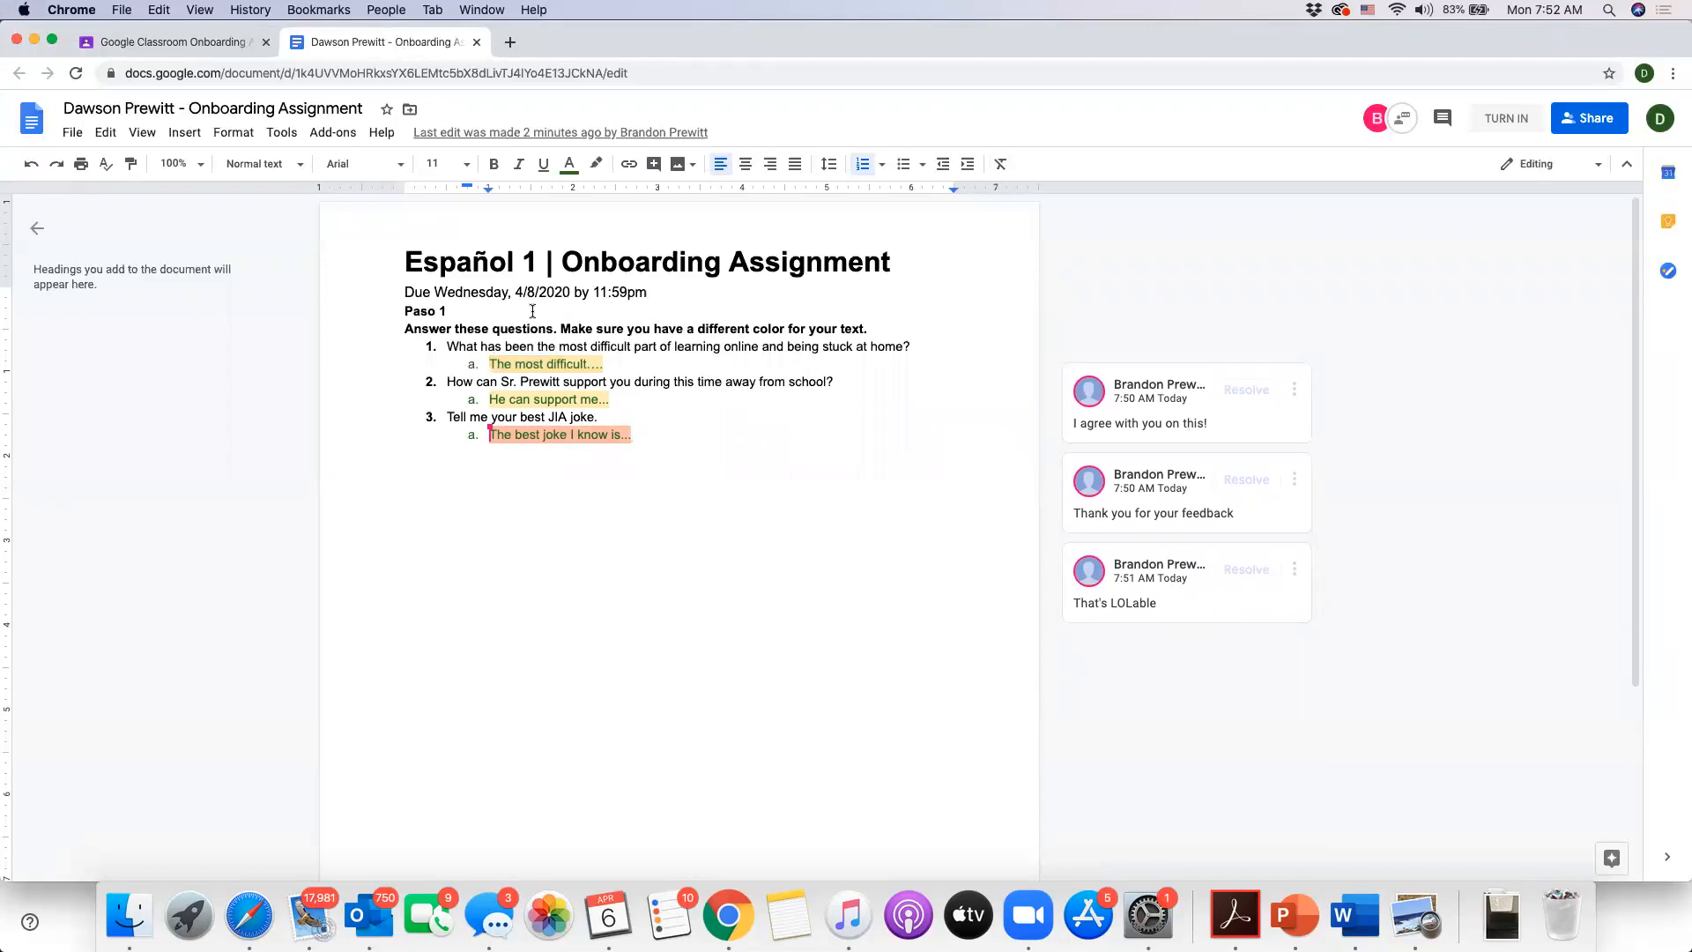
- Close the document tab and read the teacher's private comment on the assignment
click(475, 42)
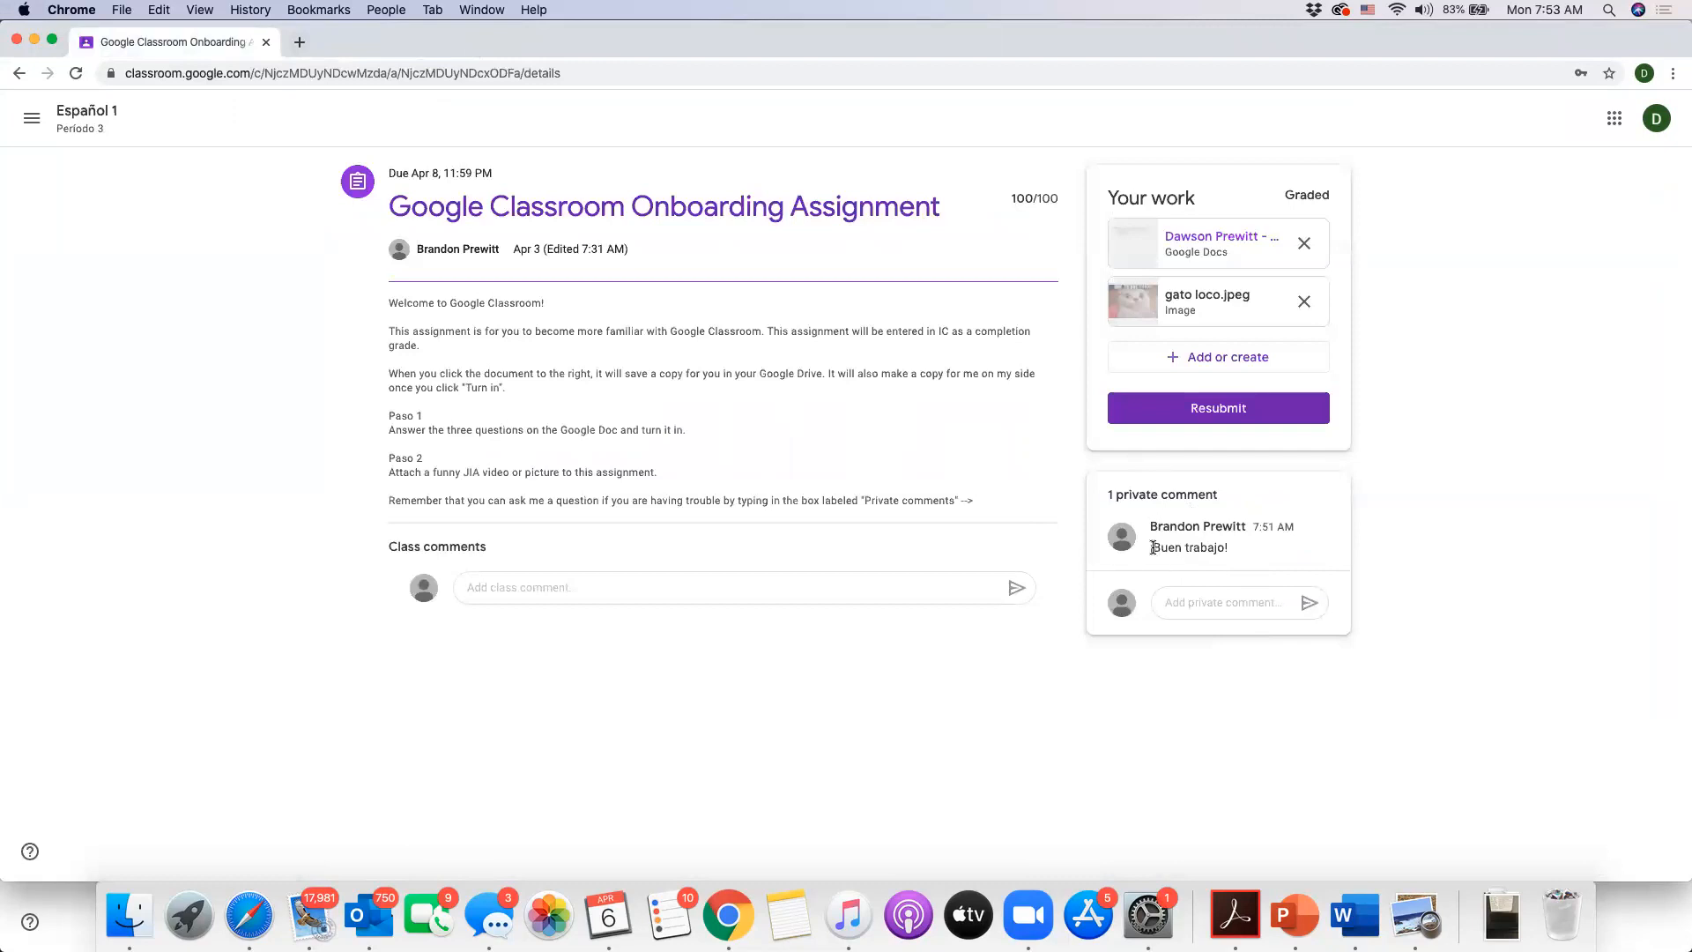
click(1200, 609)
click(1154, 554)
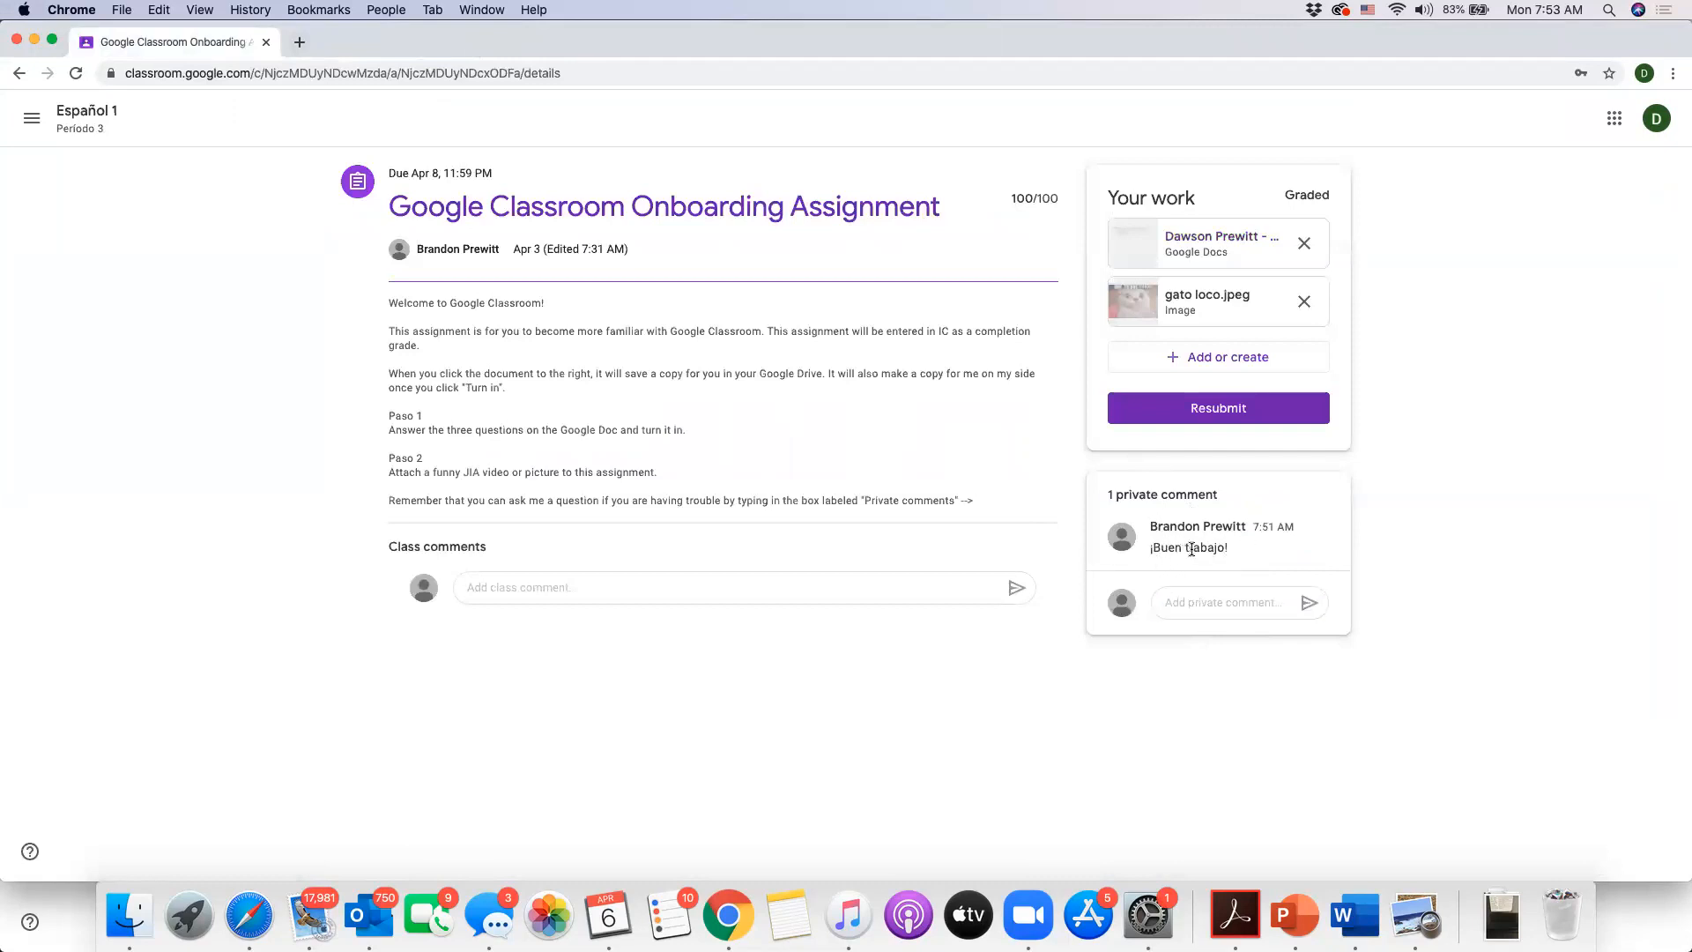